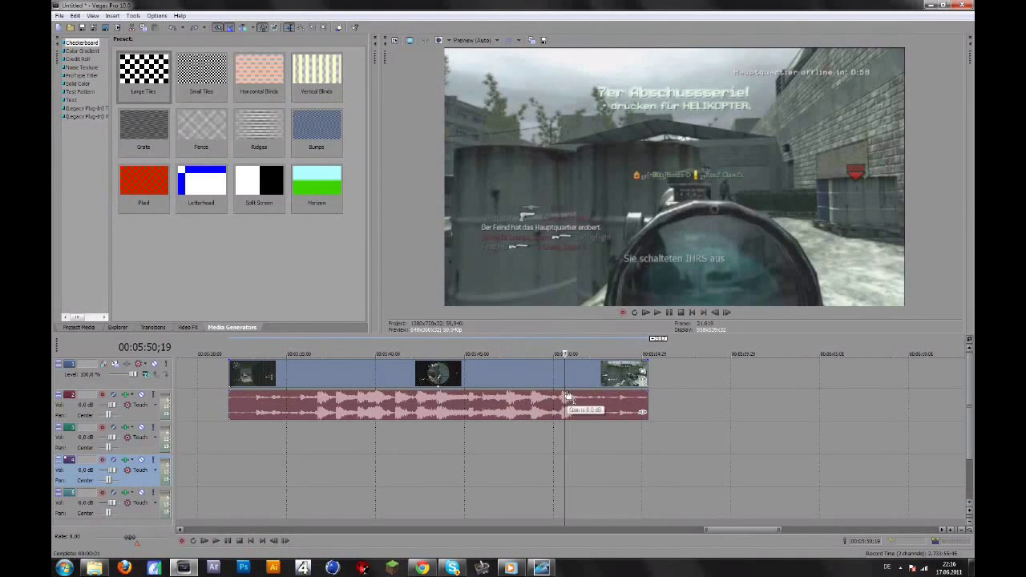
Examine the gameplay clip's frames between about 00:05:50;08 and 00:05:51;24 on the timeline.
{"action": "left_click", "coordinate": [582, 380]}
{"action": "left_click", "coordinate": [566, 380]}
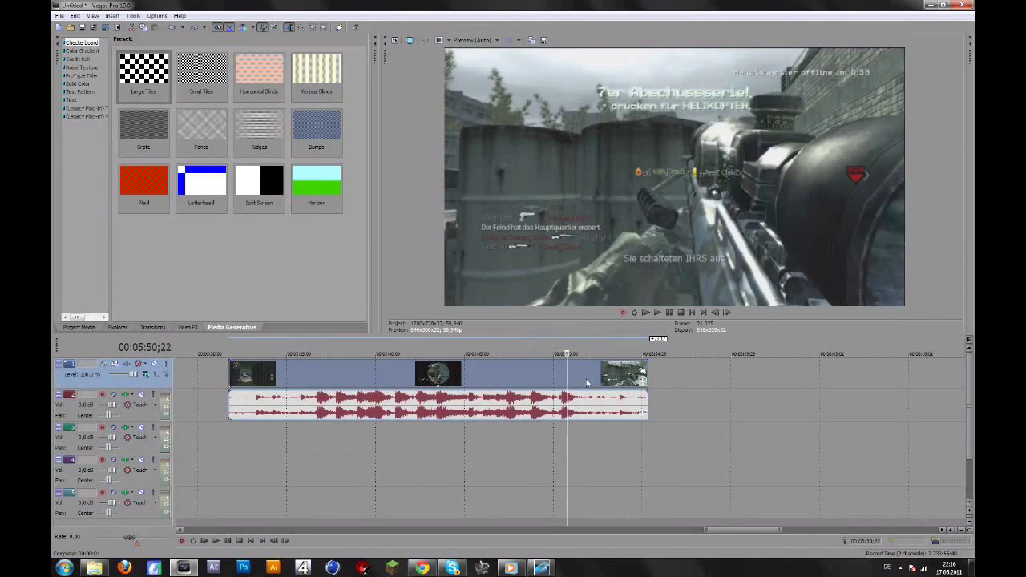
{"action": "left_click", "coordinate": [586, 380]}
{"action": "left_click", "coordinate": [559, 381]}
{"action": "left_click", "coordinate": [584, 382]}
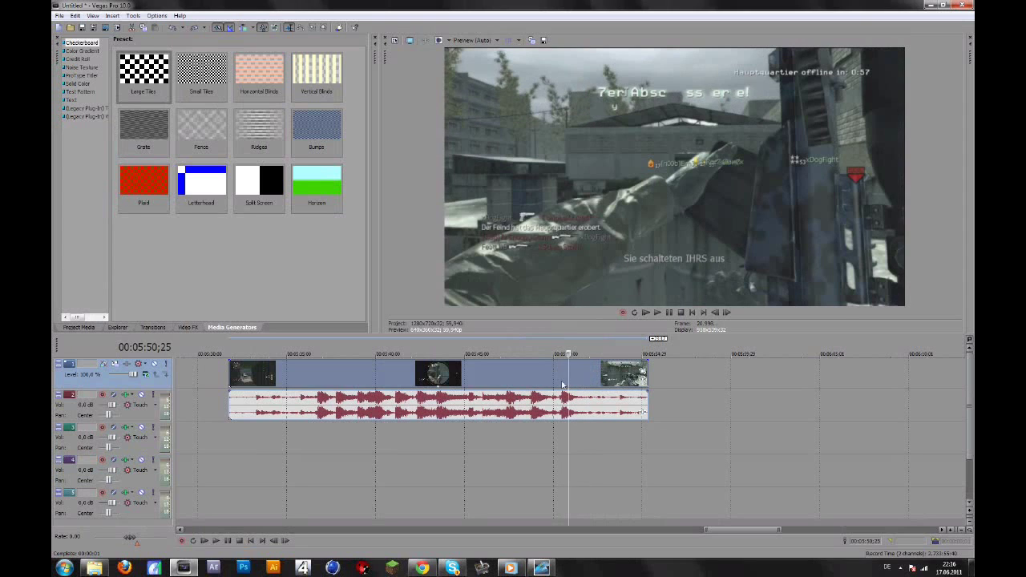
{"action": "left_click", "coordinate": [564, 387]}
{"action": "left_click", "coordinate": [602, 383]}
{"action": "left_click", "coordinate": [560, 380]}
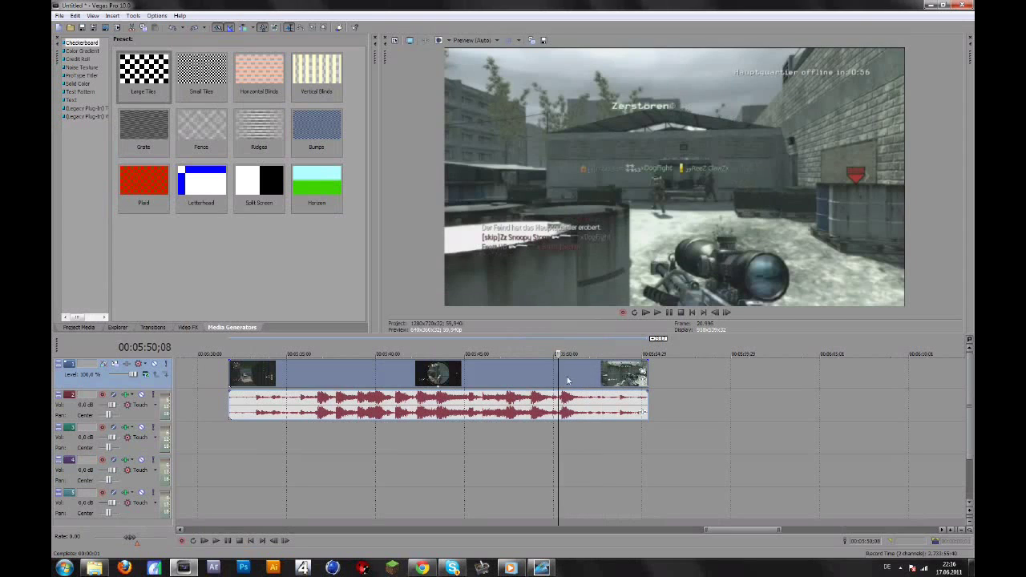
{"action": "left_click", "coordinate": [586, 383]}
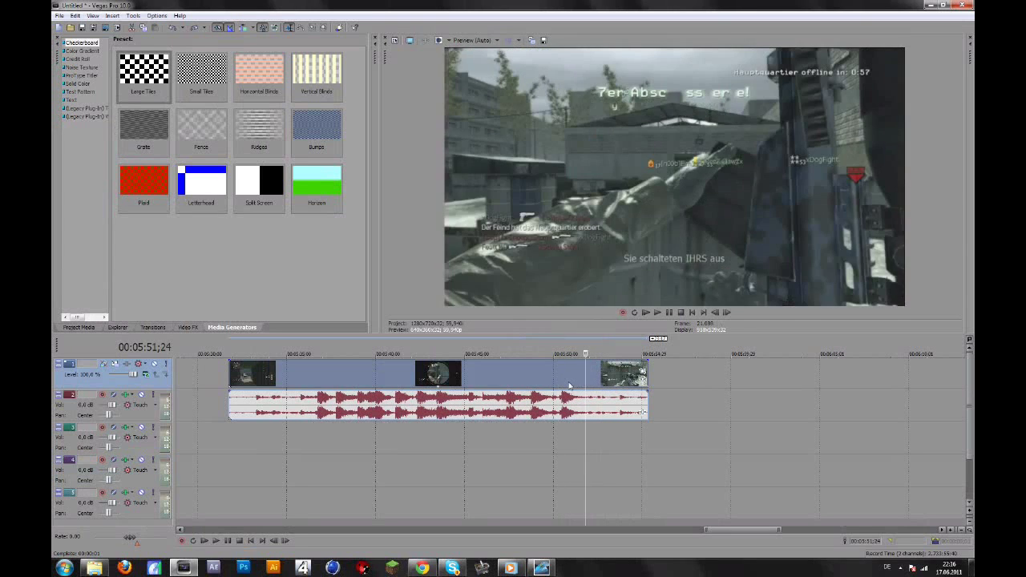
Review the video event's resample and playback rate settings in its properties.
{"action": "scroll", "coordinate": [569, 383], "scroll_direction": "up", "scroll_amount": 4}
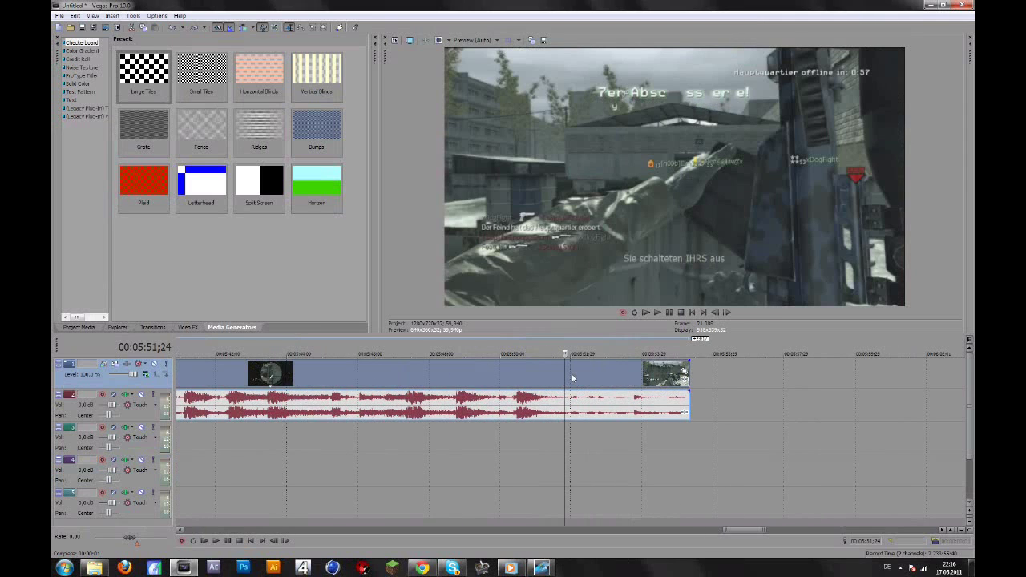
{"action": "right_click", "coordinate": [573, 377]}
{"action": "left_click", "coordinate": [634, 365]}
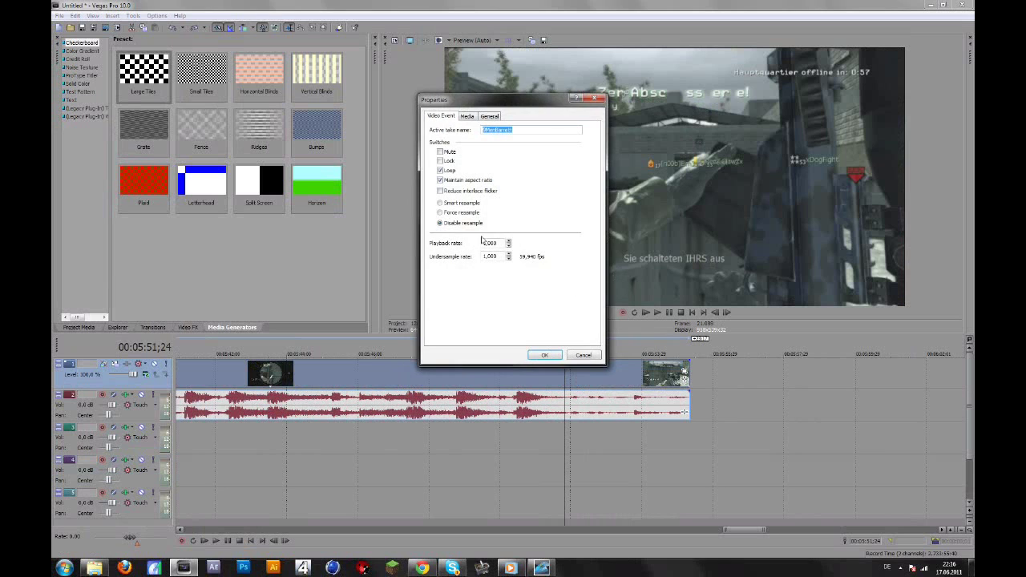
{"action": "left_click", "coordinate": [543, 354]}
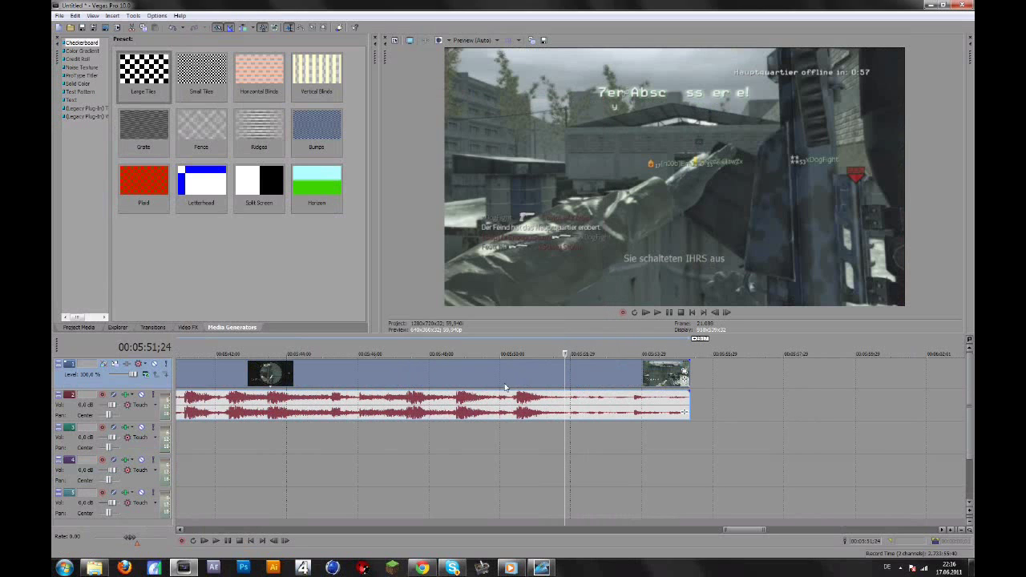
Move the gameplay clip about five seconds later on the timeline and delete its audio, keeping the video.
{"action": "left_click_drag", "start_coordinate": [505, 365], "coordinate": [606, 373]}
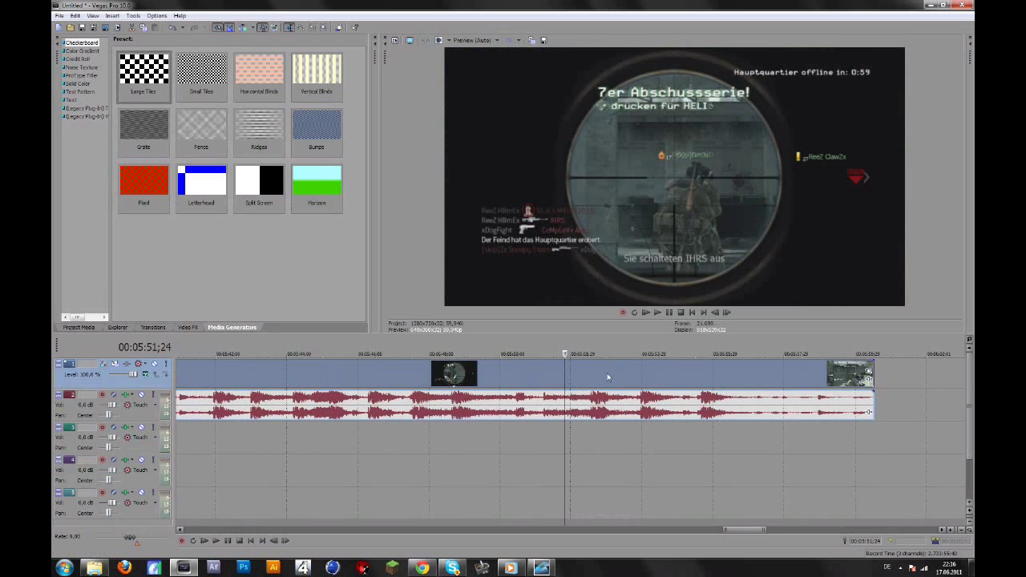
{"action": "left_click", "coordinate": [594, 416]}
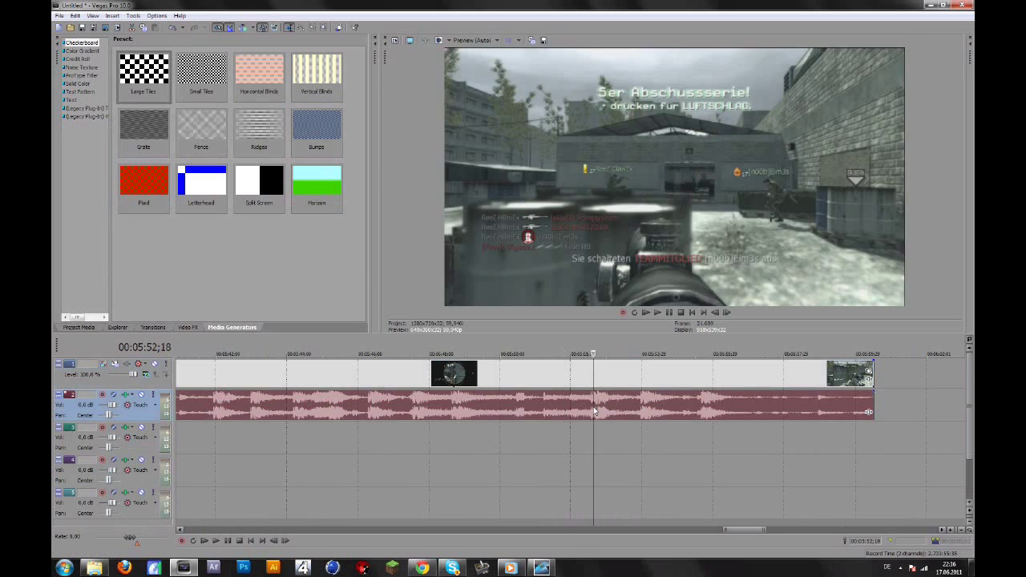
{"action": "key", "text": "Delete"}
{"action": "scroll", "coordinate": [295, 402], "scroll_direction": "down", "scroll_amount": 3}
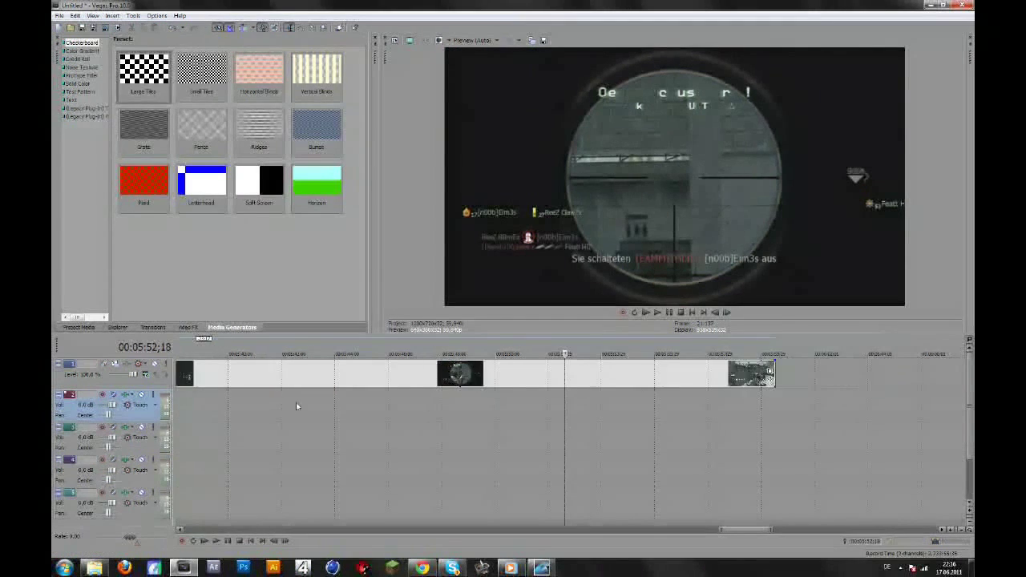
{"action": "left_click_drag", "start_coordinate": [498, 376], "coordinate": [508, 380]}
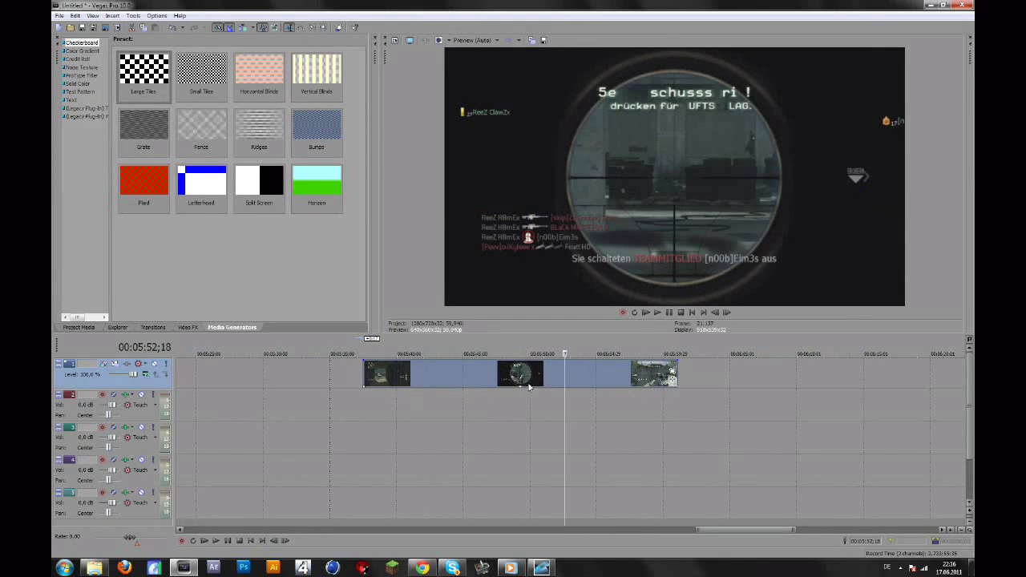
Split the video clip at 00:05:57;23 and time-stretch the part after the cut to slow it down.
{"action": "left_click", "coordinate": [580, 382]}
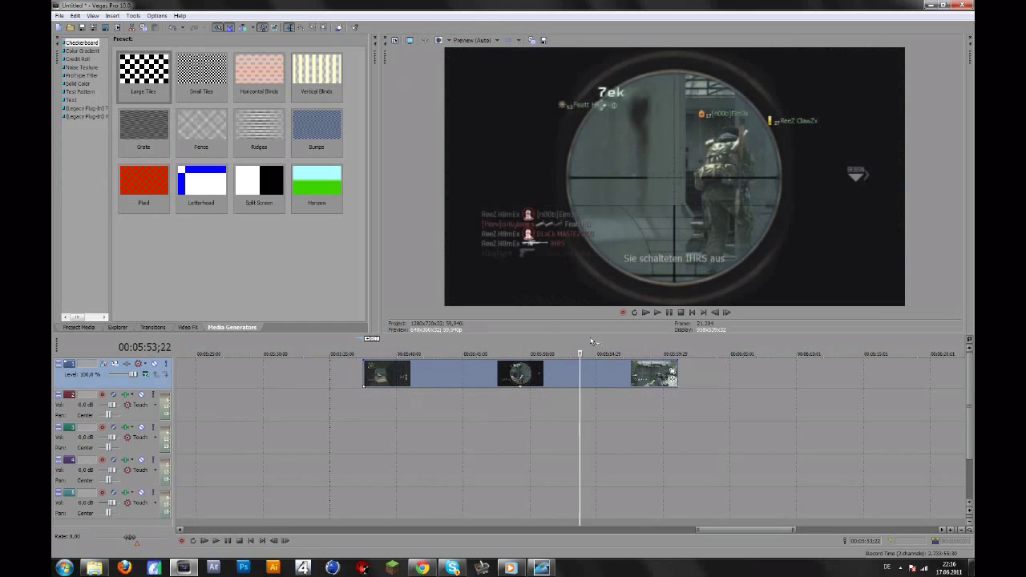
{"action": "left_click", "coordinate": [589, 407]}
{"action": "left_click", "coordinate": [613, 399]}
{"action": "left_click", "coordinate": [635, 377]}
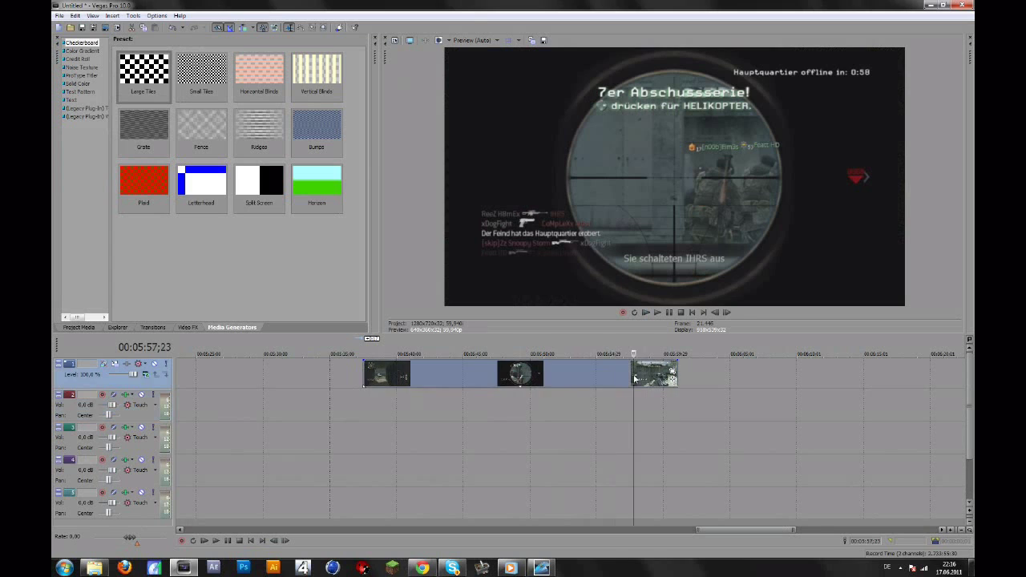
{"action": "scroll", "coordinate": [635, 377], "scroll_direction": "up", "scroll_amount": 6}
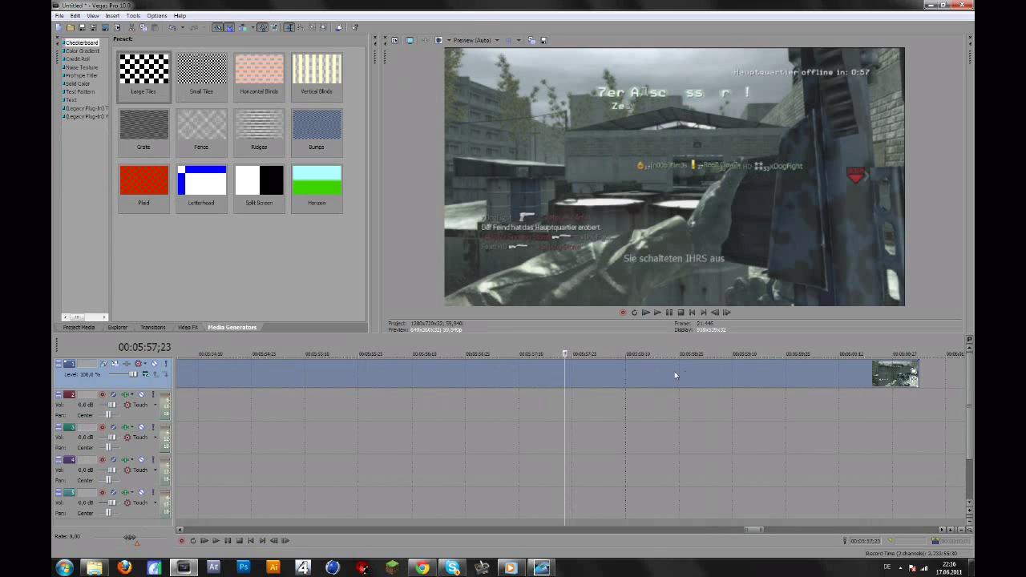
{"action": "scroll", "coordinate": [641, 393], "scroll_direction": "down", "scroll_amount": 6}
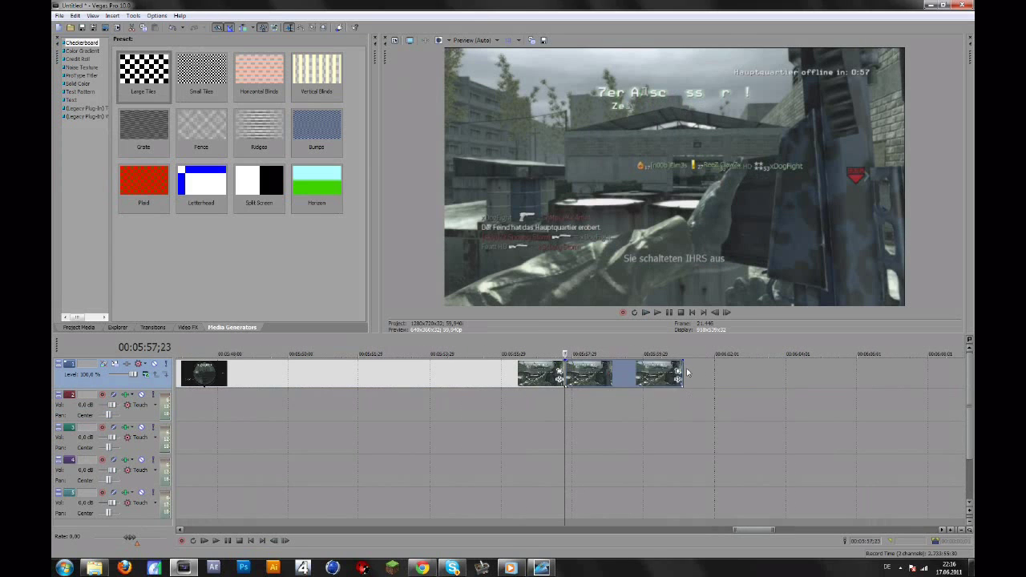
{"action": "left_click_drag", "start_coordinate": [679, 371], "coordinate": [962, 373]}
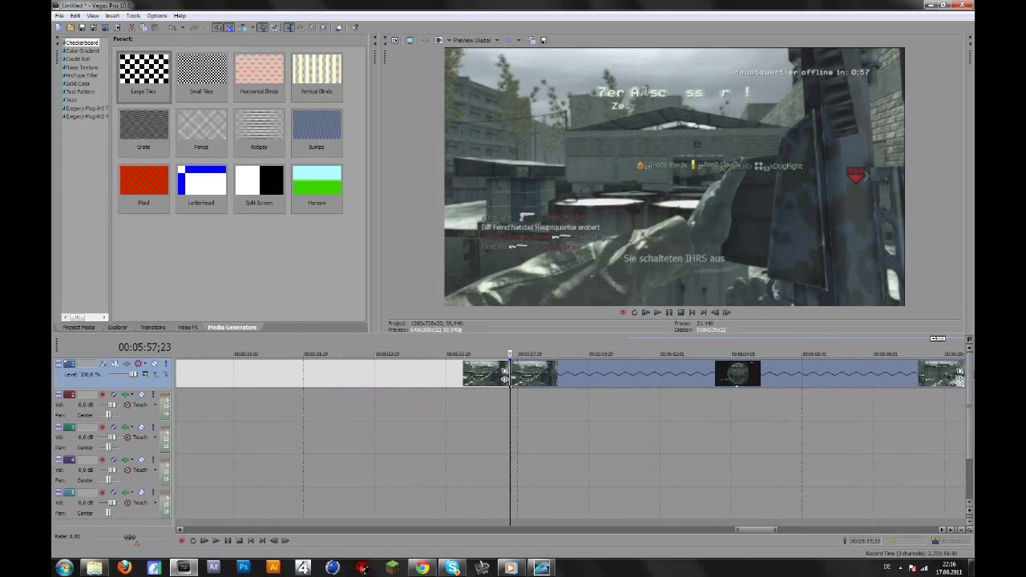
Examine the frames around the cut and through the stretched part of the clip to judge the slow motion.
{"action": "left_click", "coordinate": [486, 374]}
{"action": "left_click", "coordinate": [520, 372]}
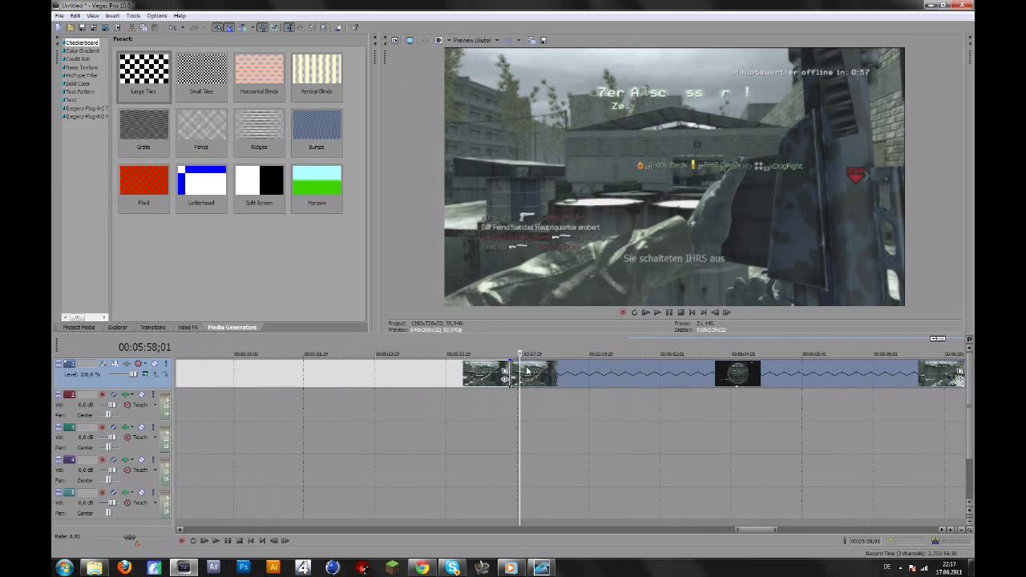
{"action": "left_click", "coordinate": [555, 371]}
{"action": "left_click", "coordinate": [600, 373]}
{"action": "left_click", "coordinate": [672, 374]}
{"action": "left_click", "coordinate": [599, 377]}
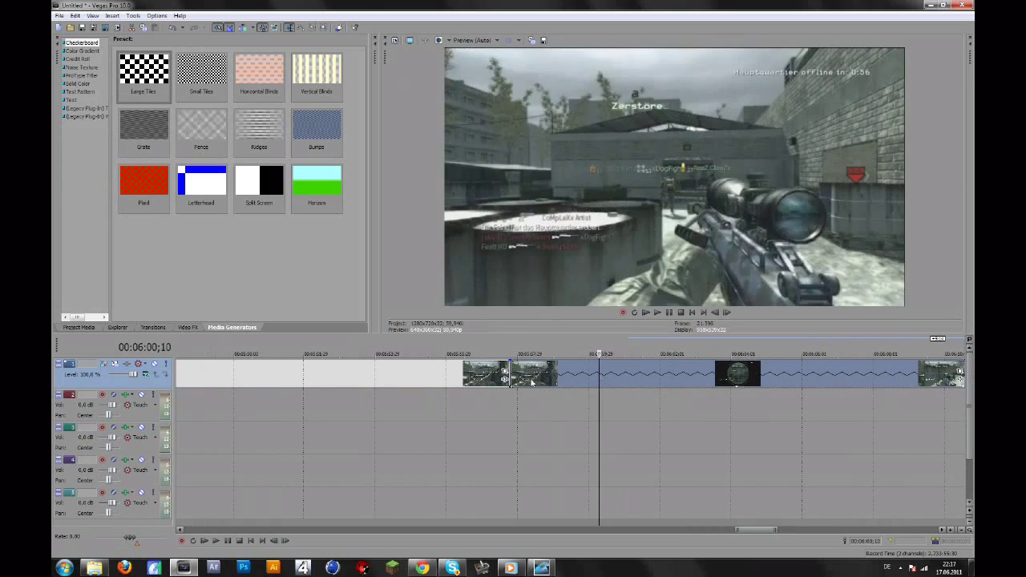
{"action": "left_click", "coordinate": [504, 371]}
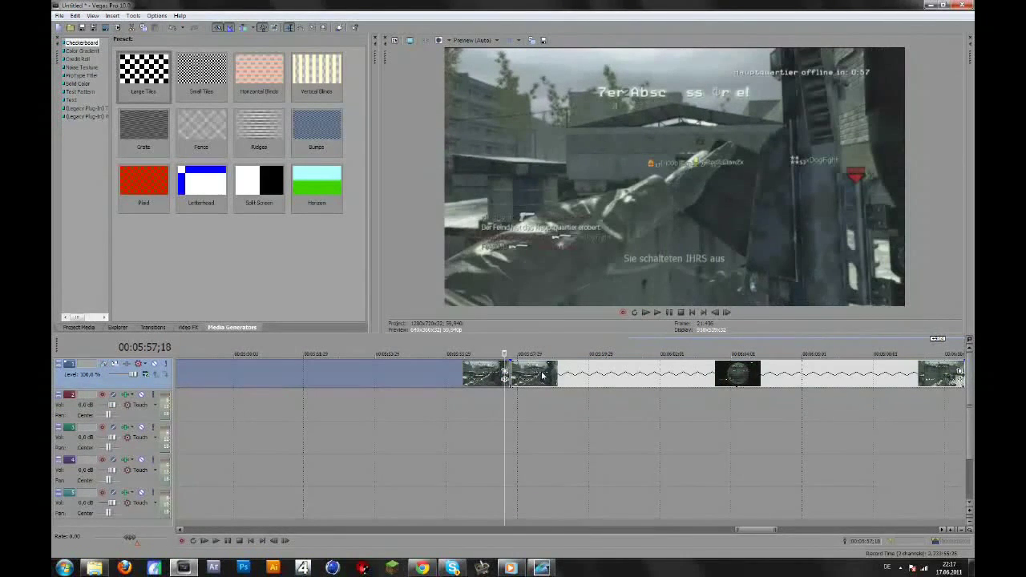
{"action": "scroll", "coordinate": [531, 379], "scroll_direction": "up", "scroll_amount": 1}
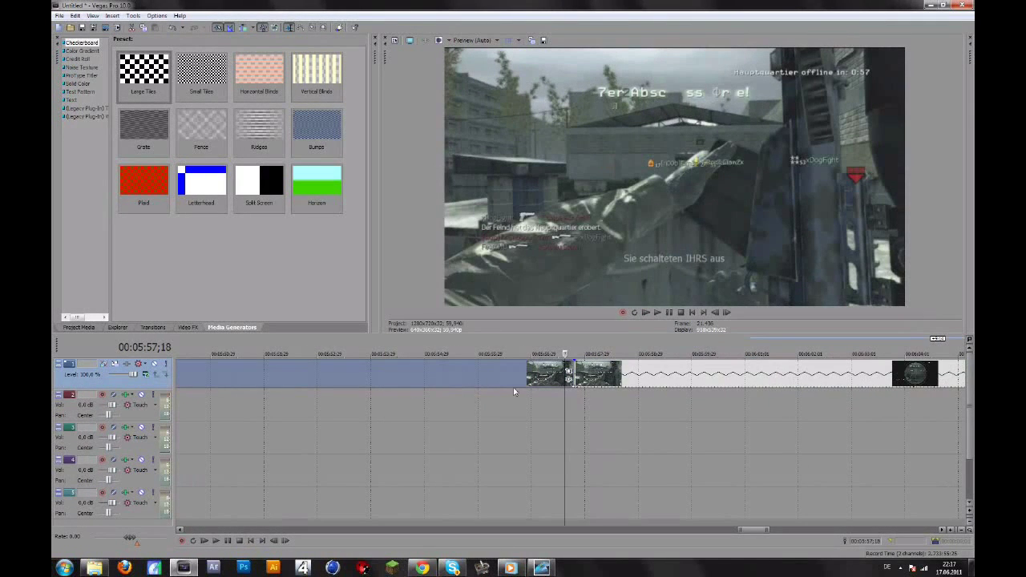
{"action": "left_click", "coordinate": [593, 372]}
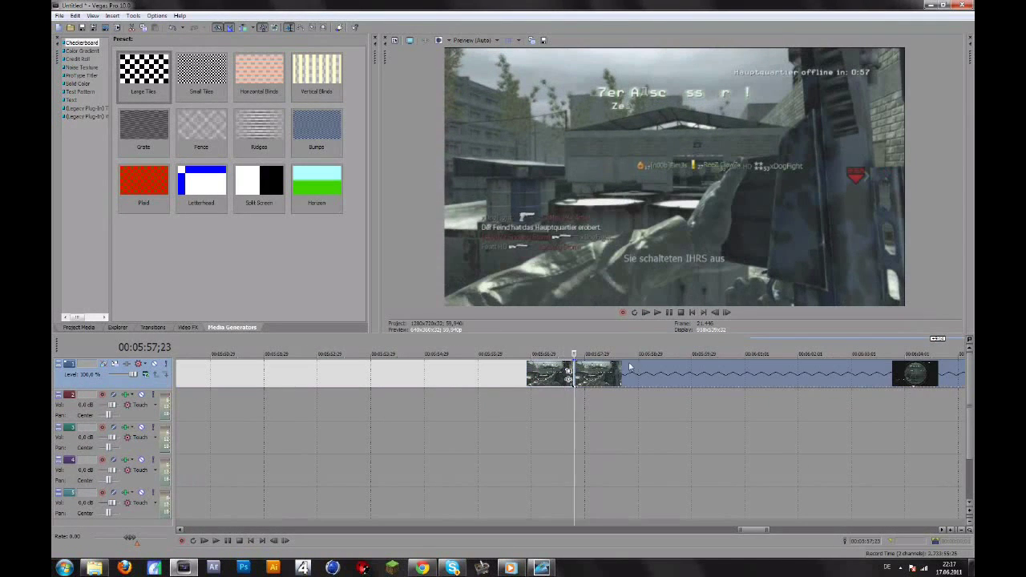
{"action": "left_click", "coordinate": [659, 374]}
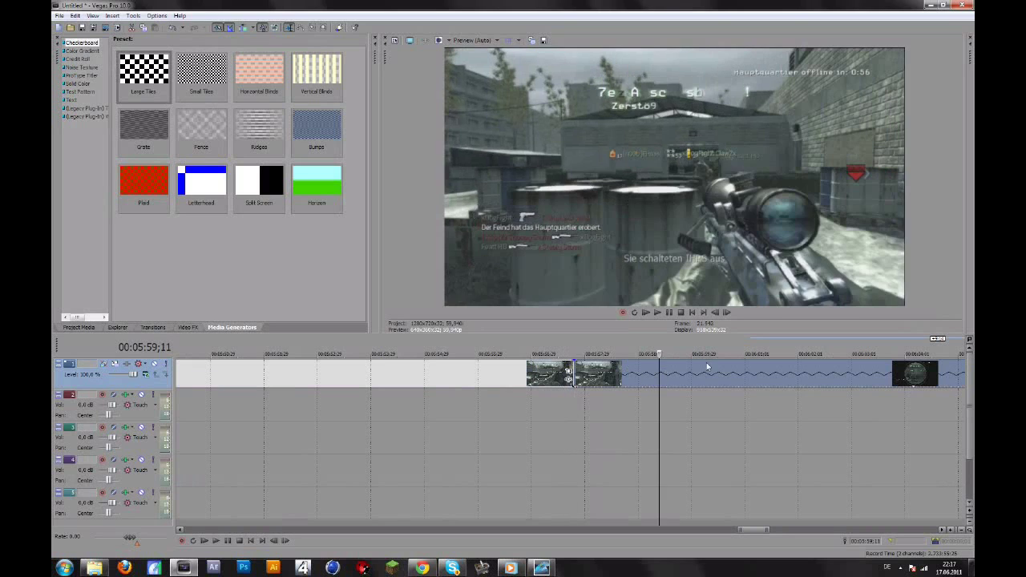
{"action": "left_click", "coordinate": [706, 368]}
{"action": "left_click", "coordinate": [617, 369]}
{"action": "left_click", "coordinate": [584, 371]}
Close the Pan/Crop window and undo the clip's time stretch and split.
{"action": "left_click", "coordinate": [568, 370]}
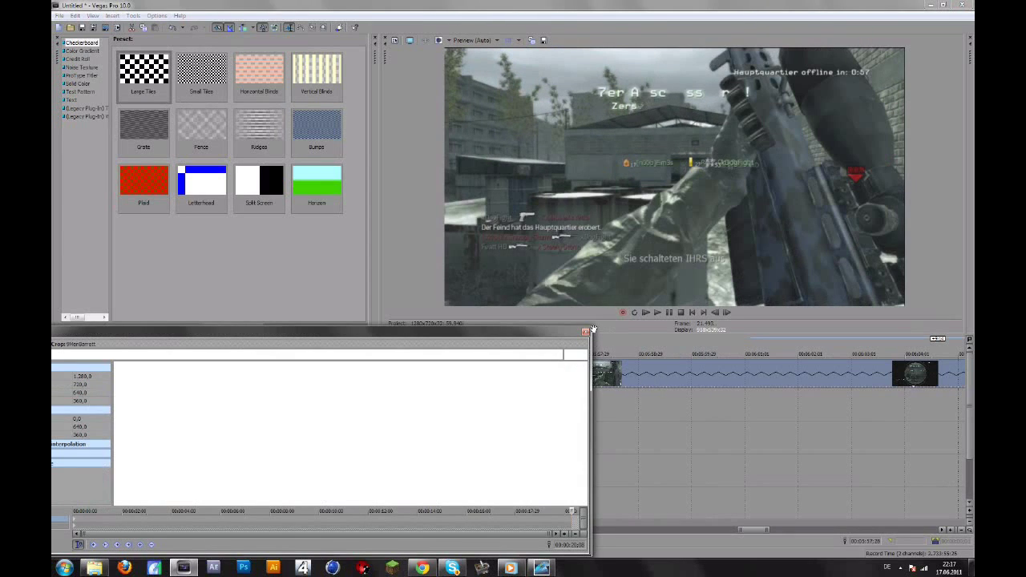
{"action": "left_click", "coordinate": [585, 331]}
{"action": "key", "text": "ctrl+z"}
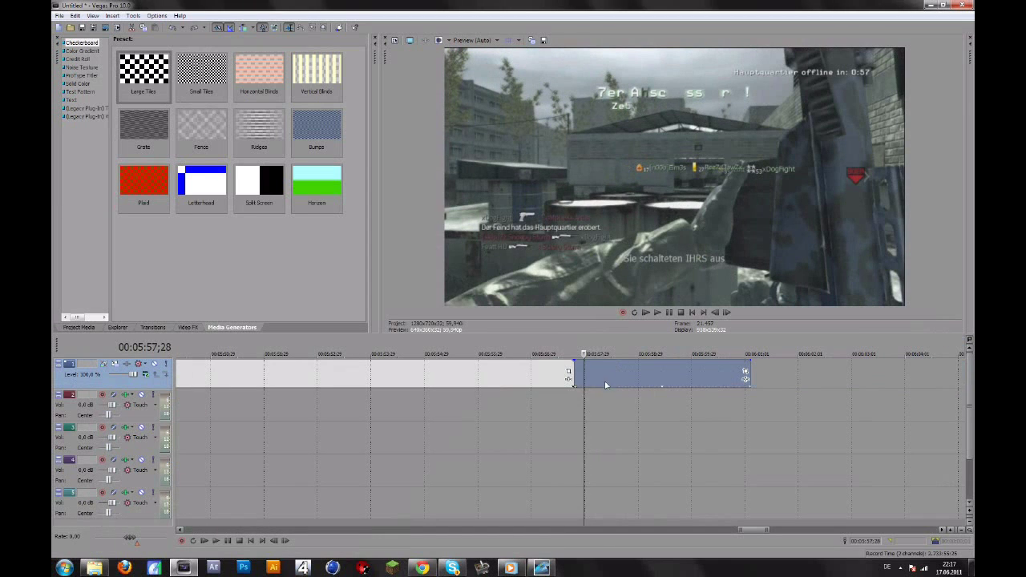
{"action": "key", "text": "ctrl+z"}
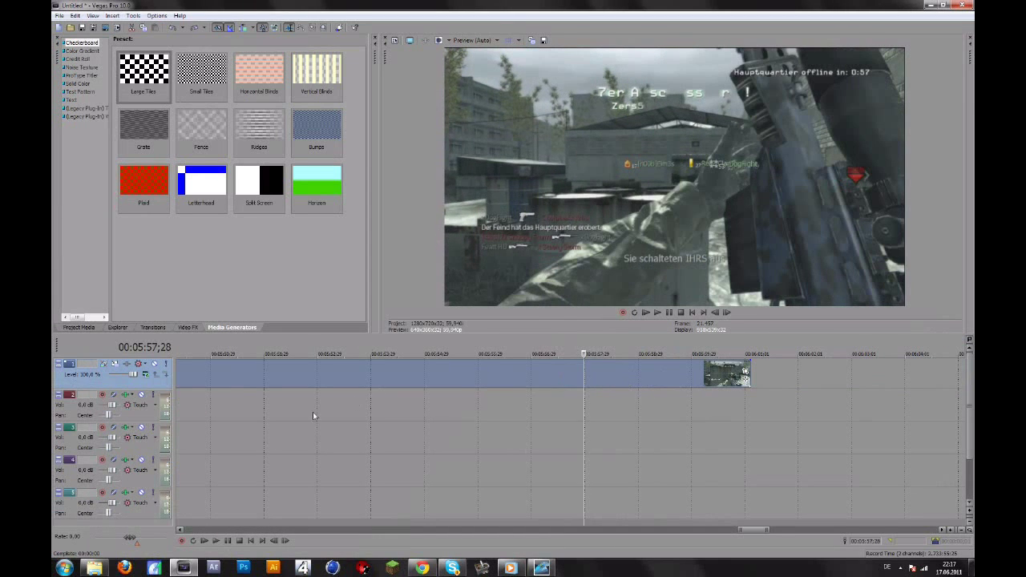
Add a velocity envelope to the whole gameplay clip.
{"action": "scroll", "coordinate": [486, 376], "scroll_direction": "down", "scroll_amount": 2}
{"action": "scroll", "coordinate": [436, 375], "scroll_direction": "down", "scroll_amount": 2}
{"action": "scroll", "coordinate": [445, 389], "scroll_direction": "up", "scroll_amount": 3}
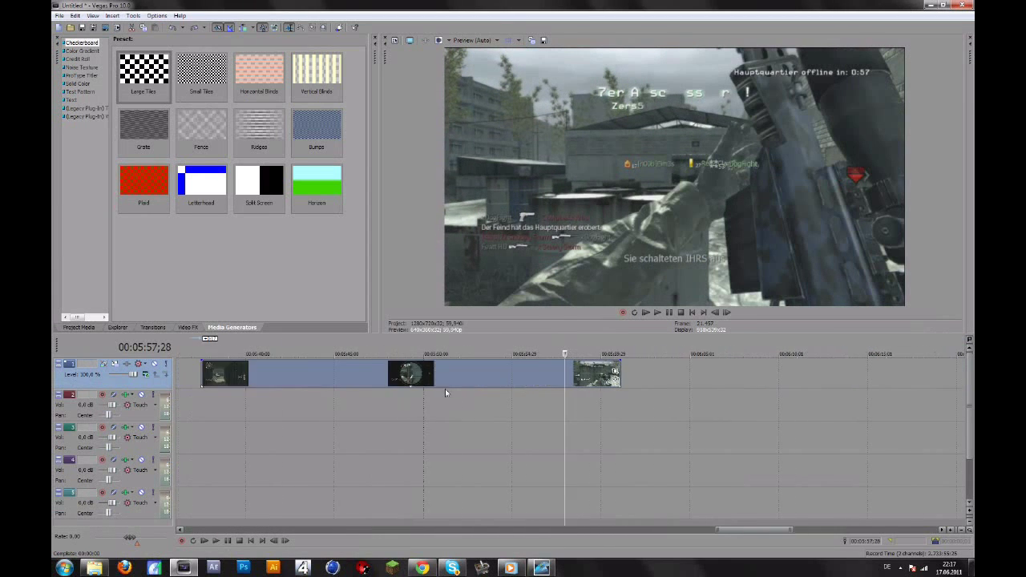
{"action": "right_click", "coordinate": [447, 378]}
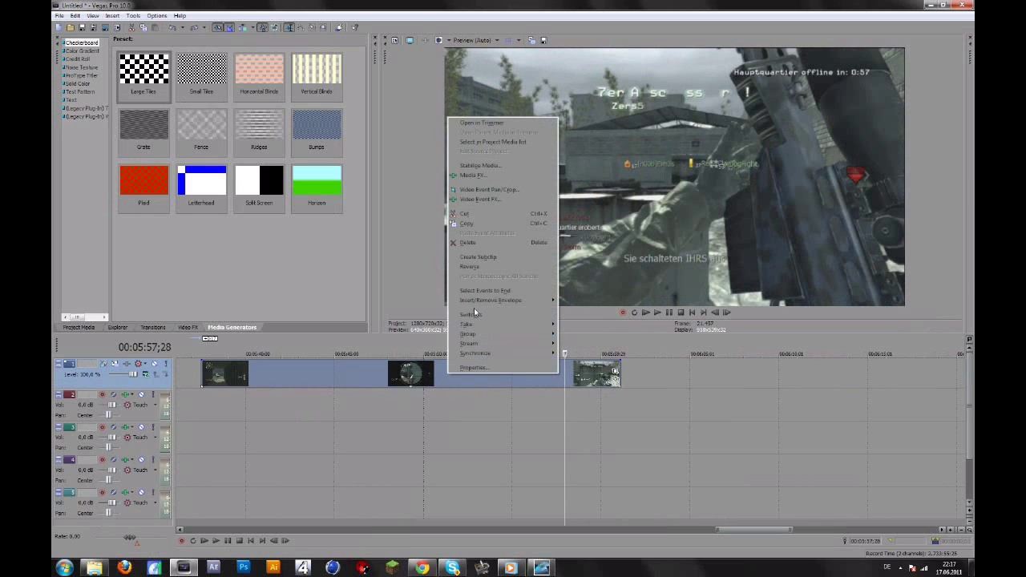
{"action": "mouse_move", "coordinate": [479, 306]}
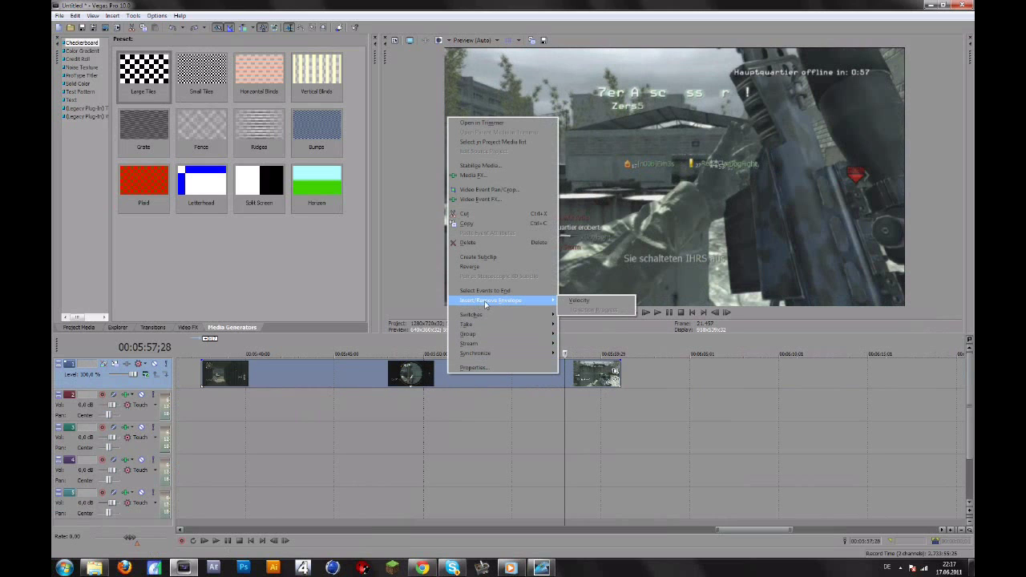
{"action": "left_click", "coordinate": [589, 300]}
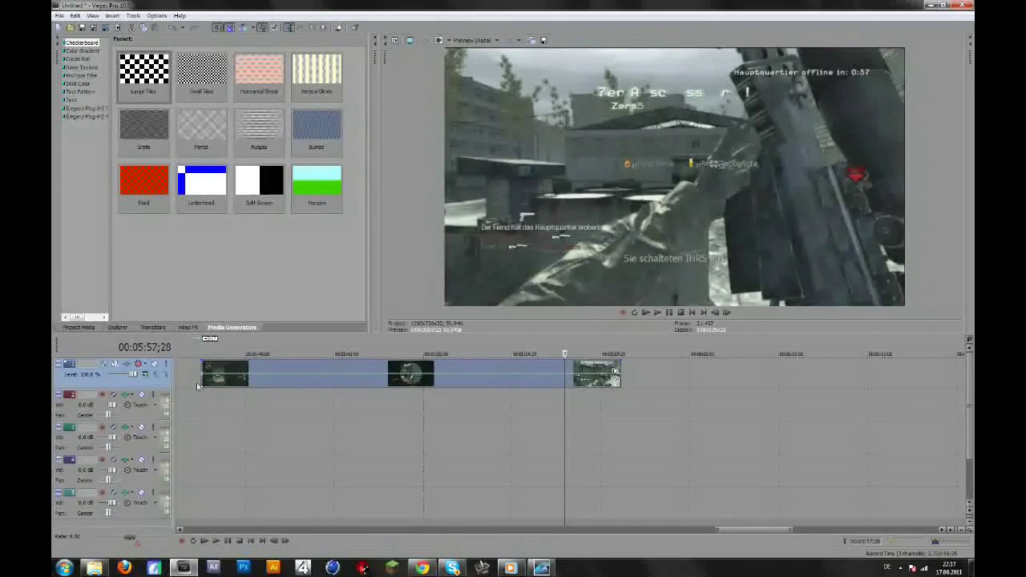
Try a lower velocity at the envelope's first point and set that point back to normal velocity.
{"action": "left_click", "coordinate": [411, 381]}
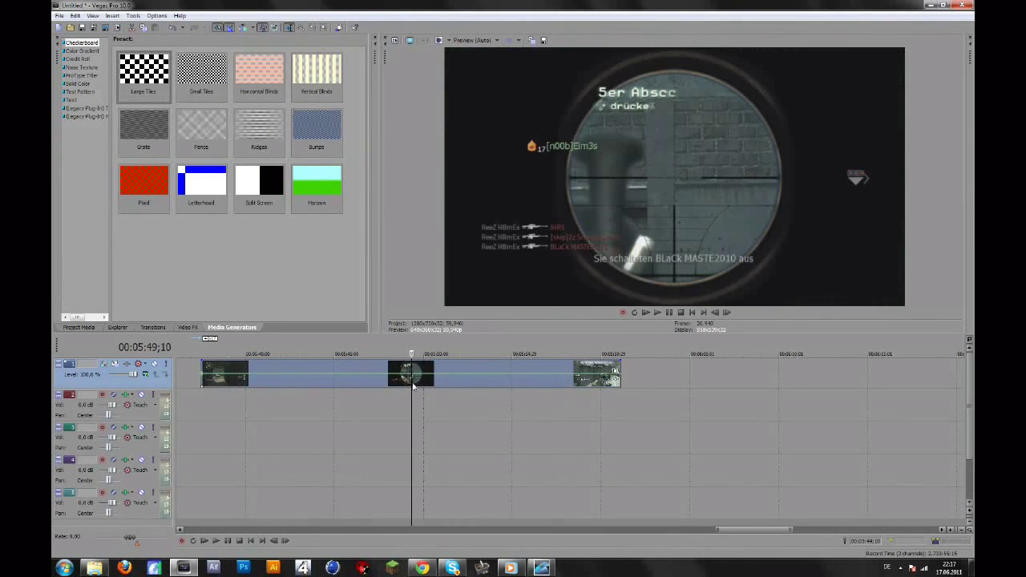
{"action": "left_click_drag", "start_coordinate": [198, 377], "coordinate": [203, 383]}
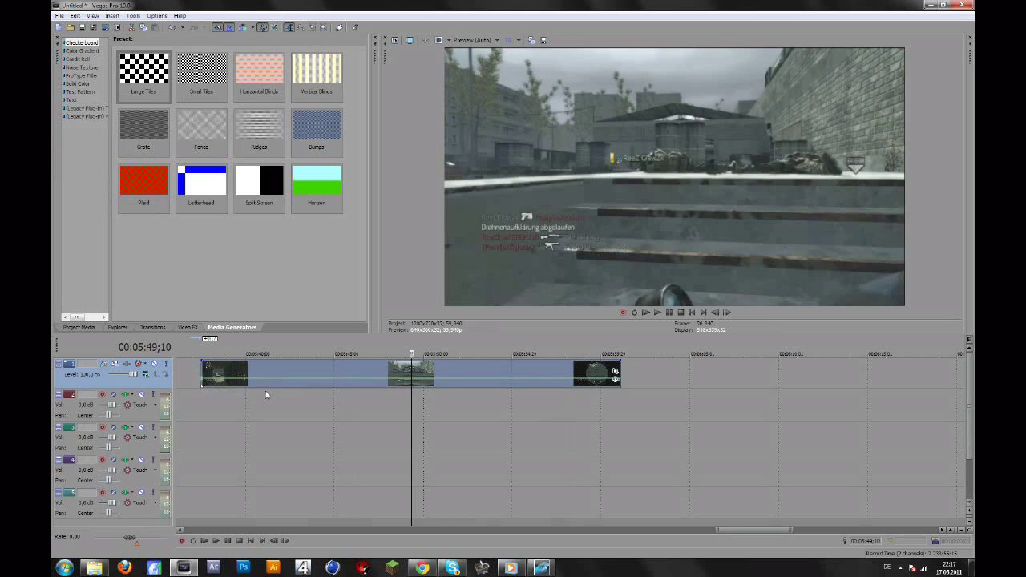
{"action": "left_click", "coordinate": [427, 376]}
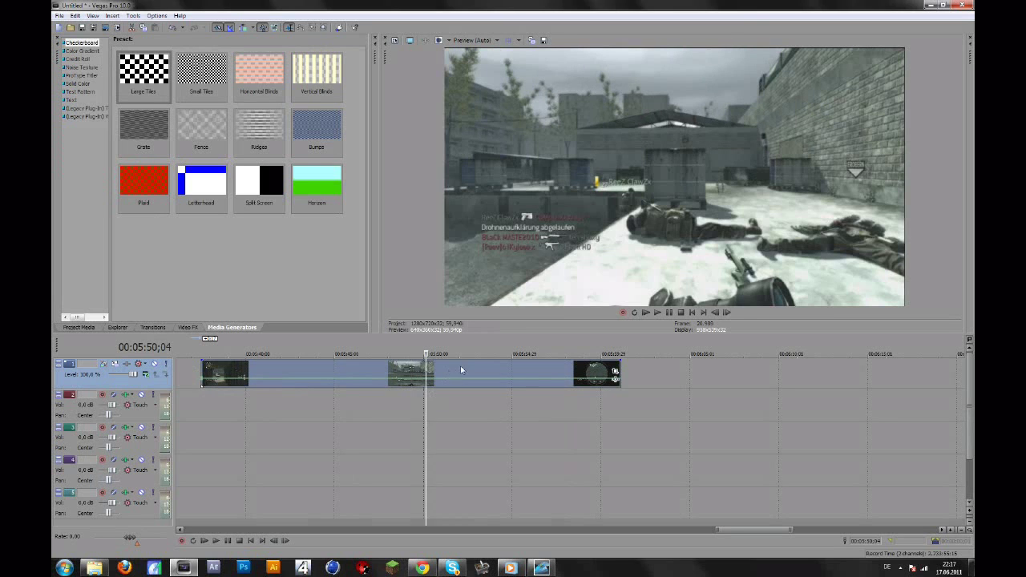
{"action": "right_click", "coordinate": [202, 379]}
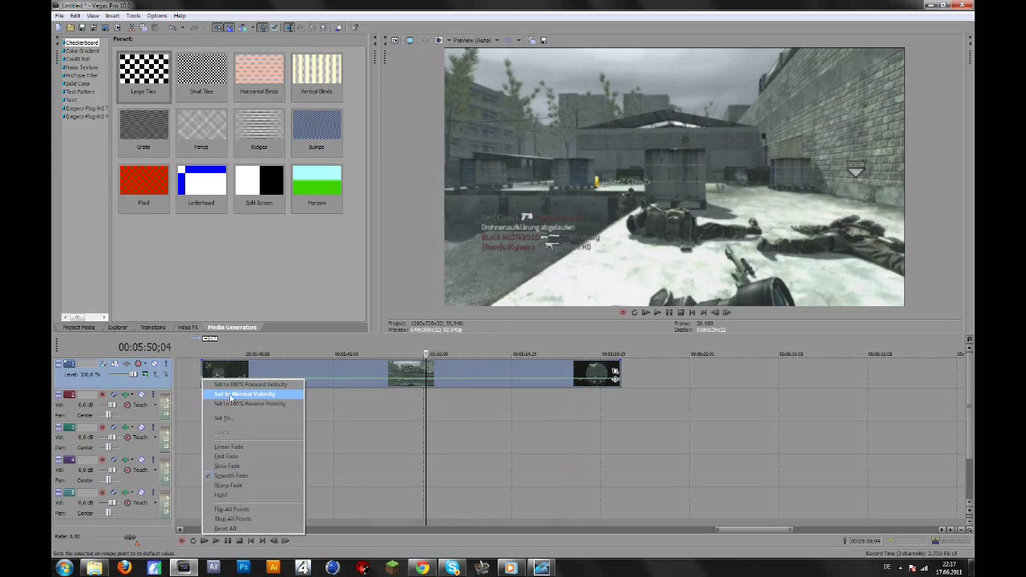
{"action": "left_click", "coordinate": [230, 395]}
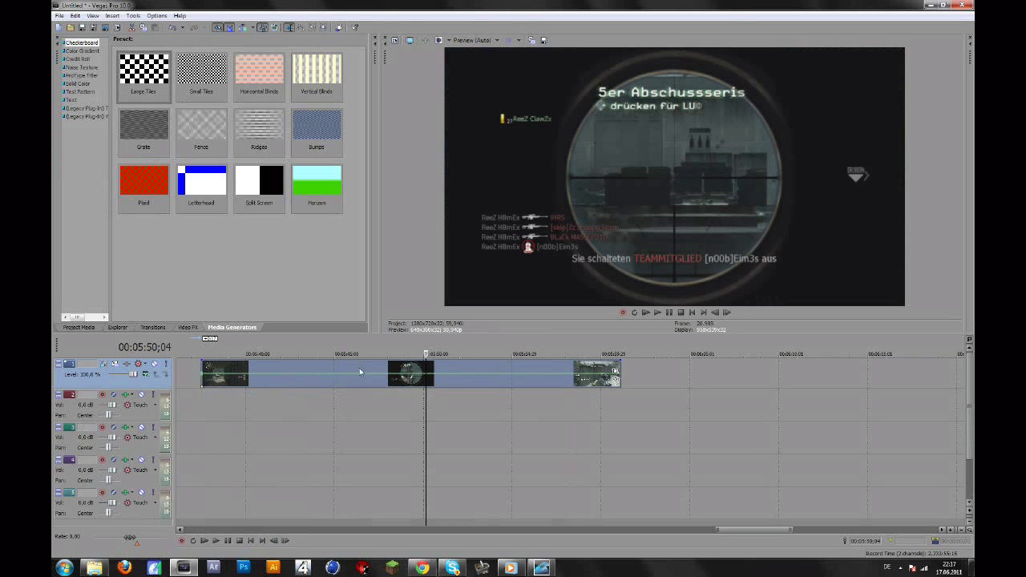
Try raising the first point of the clip's velocity envelope to speed up the footage.
{"action": "left_click", "coordinate": [461, 383]}
{"action": "left_click_drag", "start_coordinate": [203, 375], "coordinate": [204, 369]}
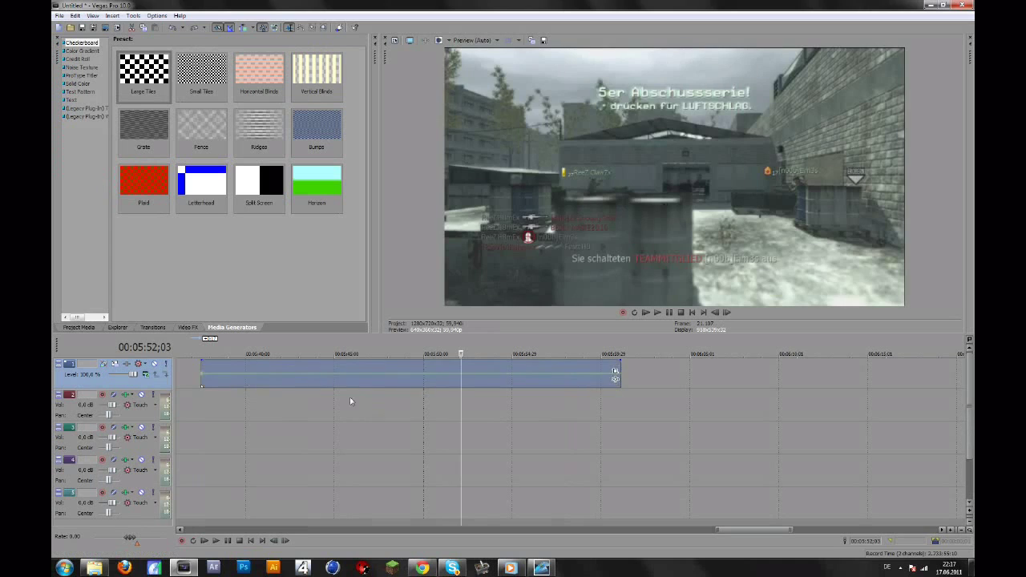
Find the frame at 00:05:56;11 where the player leaves the scope and add a velocity envelope point there.
{"action": "left_click", "coordinate": [505, 382]}
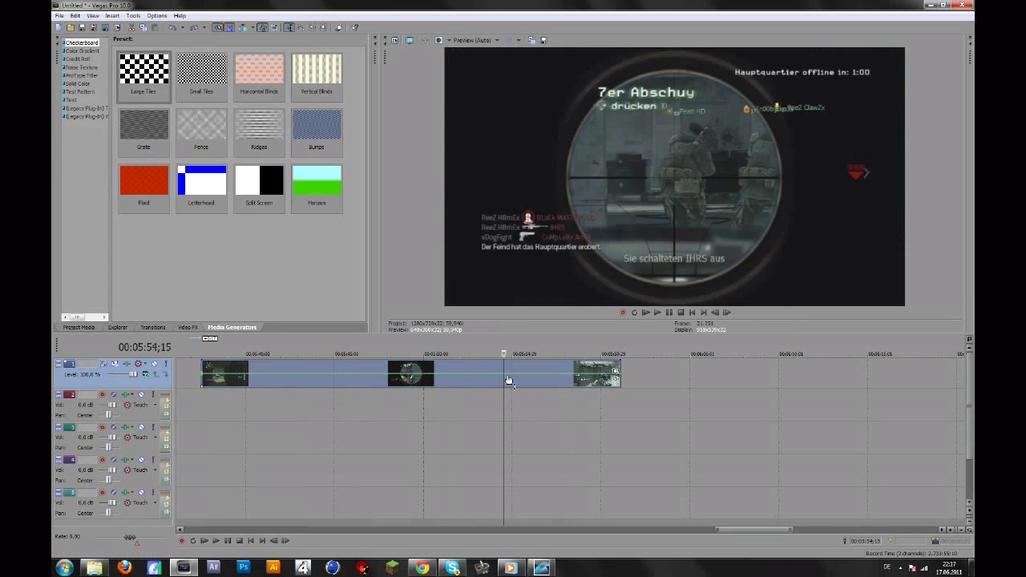
{"action": "left_click", "coordinate": [535, 371]}
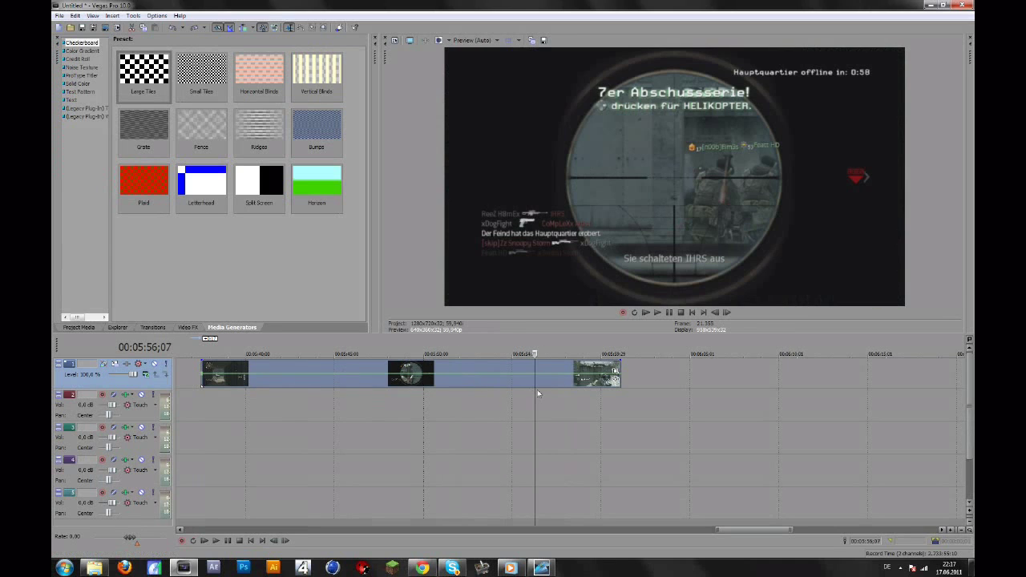
{"action": "key", "text": "Right"}
{"action": "key", "text": "Right"}
{"action": "key", "text": "Right"}
{"action": "key", "text": "Right"}
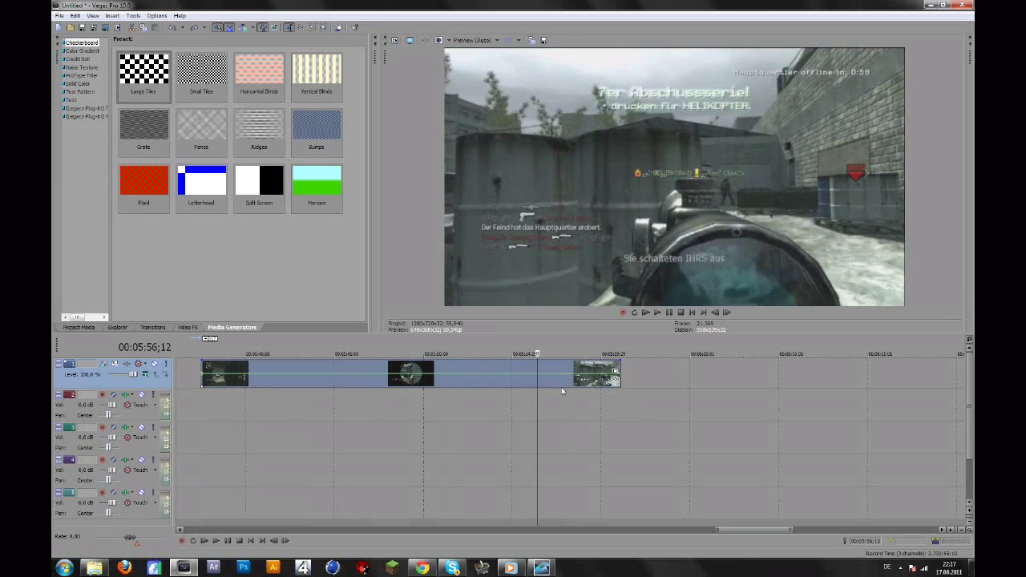
{"action": "key", "text": "Right"}
{"action": "key", "text": "Right"}
{"action": "key", "text": "Right"}
{"action": "key", "text": "Right"}
{"action": "key", "text": "Right"}
{"action": "key", "text": "Right"}
{"action": "key", "text": "Right"}
{"action": "key", "text": "Right"}
{"action": "key", "text": "Right"}
{"action": "key", "text": "Right"}
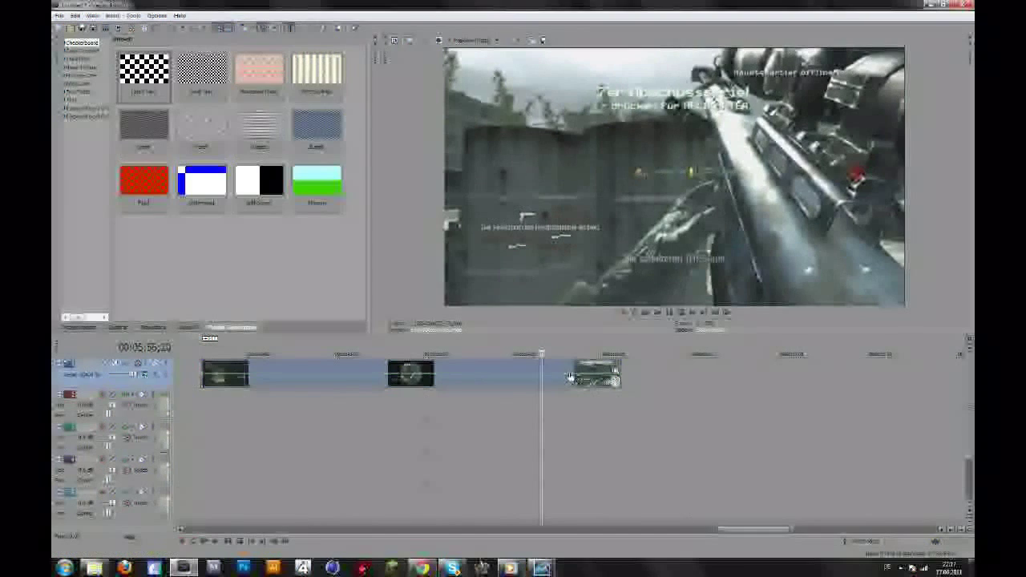
{"action": "key", "text": "Left"}
{"action": "key", "text": "Left"}
{"action": "key", "text": "Left"}
{"action": "key", "text": "Left"}
{"action": "key", "text": "Left"}
{"action": "key", "text": "Left"}
{"action": "key", "text": "Left"}
{"action": "key", "text": "Left"}
{"action": "key", "text": "Left"}
{"action": "key", "text": "Left"}
{"action": "key", "text": "Left"}
{"action": "key", "text": "Left"}
{"action": "key", "text": "Left"}
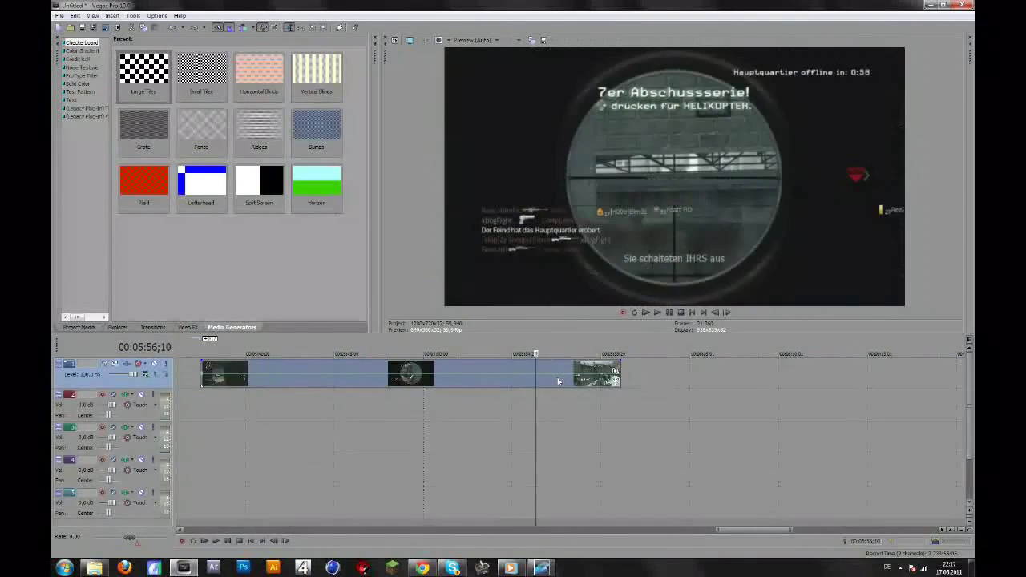
{"action": "scroll", "coordinate": [583, 400], "scroll_direction": "up", "scroll_amount": 3}
{"action": "key", "text": "Right"}
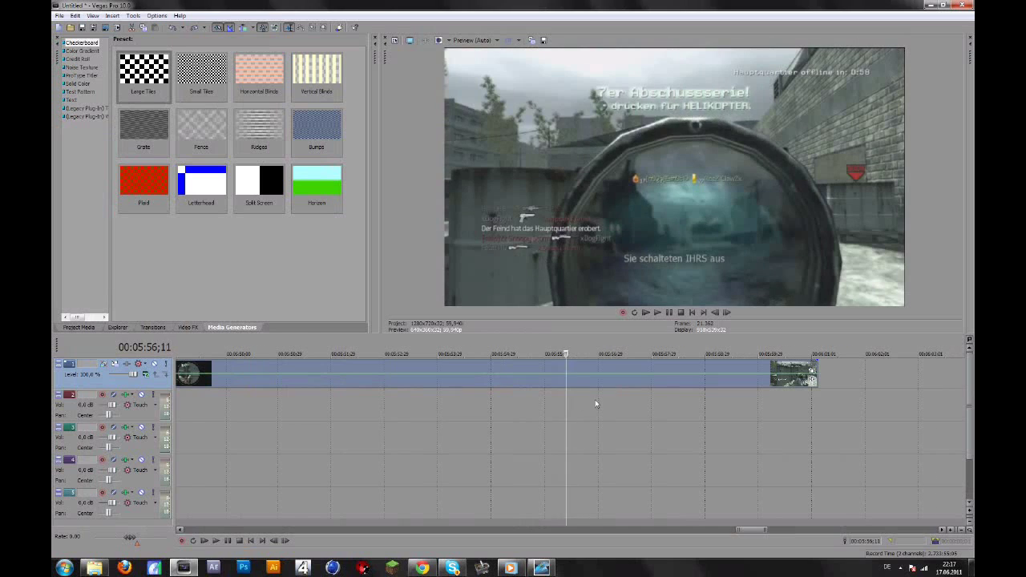
{"action": "key", "text": "Down"}
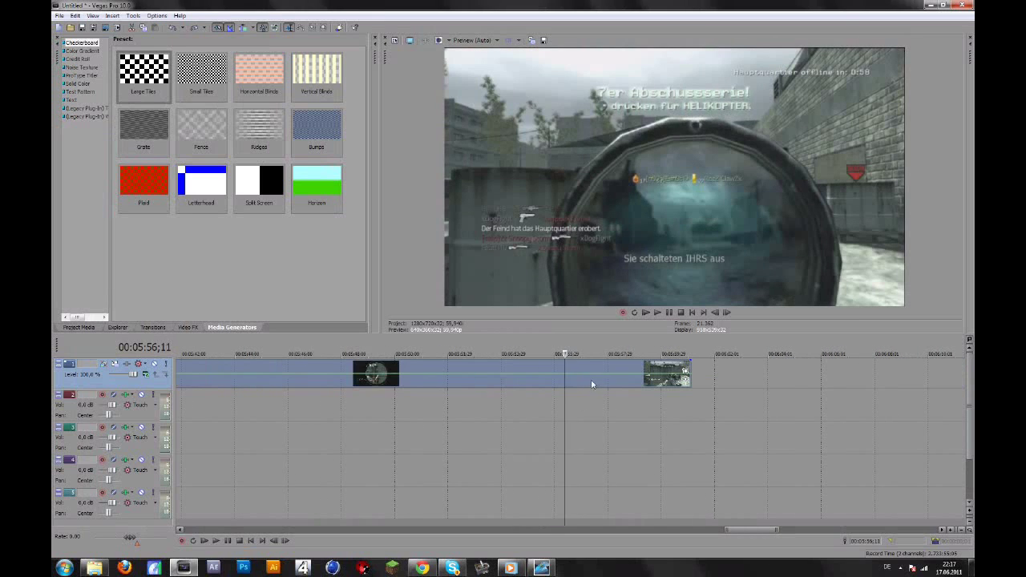
{"action": "scroll", "coordinate": [565, 377], "scroll_direction": "up", "scroll_amount": 5}
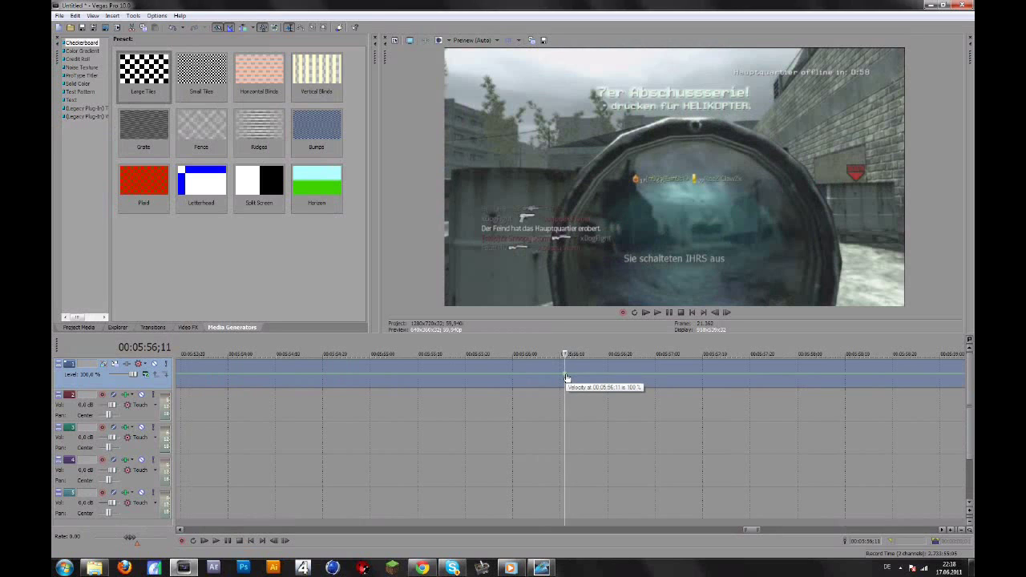
Add a second velocity point at 00:05:57;07 and lower it to slow the footage from there on.
{"action": "left_click", "coordinate": [693, 377]}
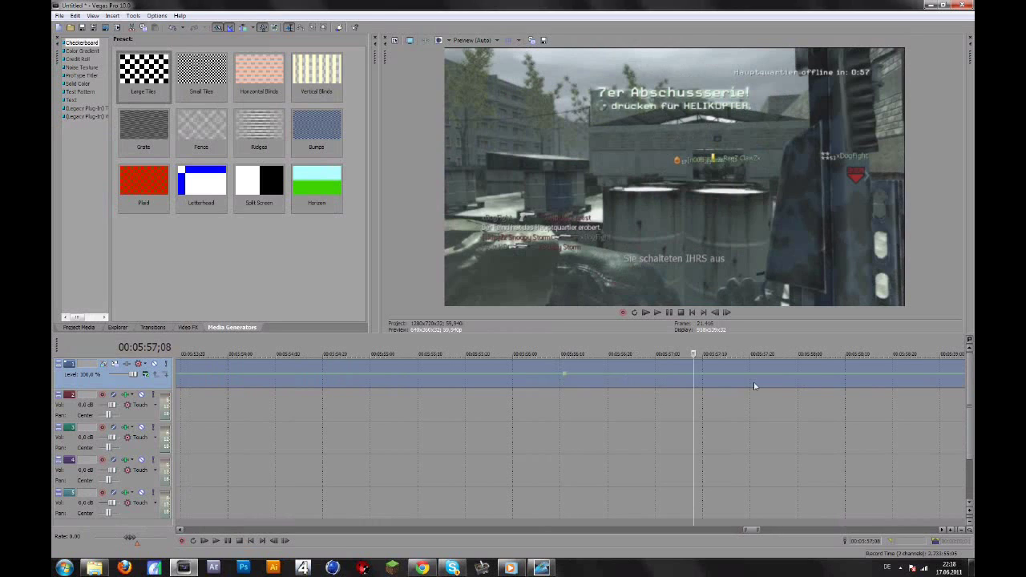
{"action": "left_click", "coordinate": [669, 383]}
{"action": "left_click", "coordinate": [658, 384]}
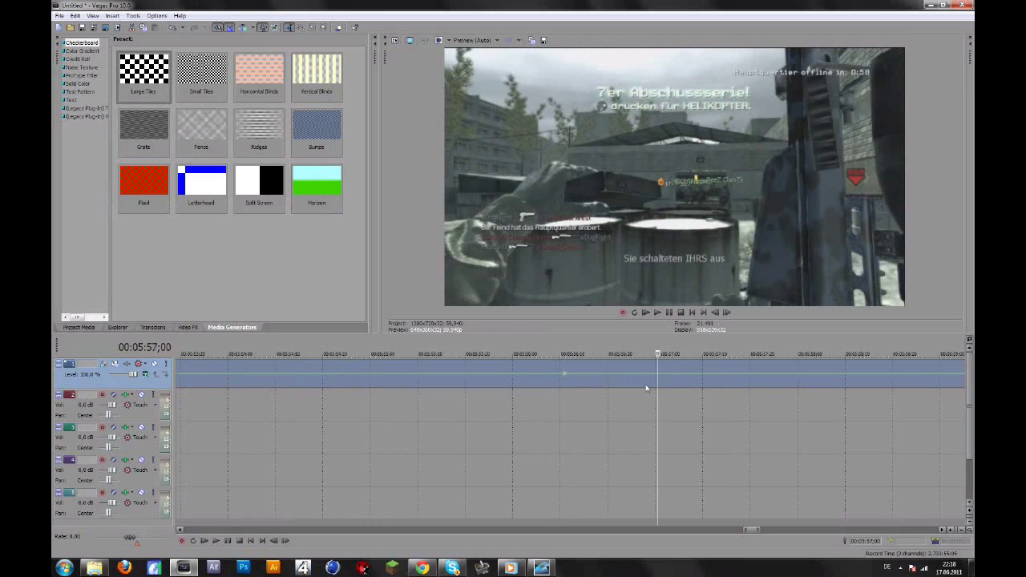
{"action": "left_click", "coordinate": [691, 384]}
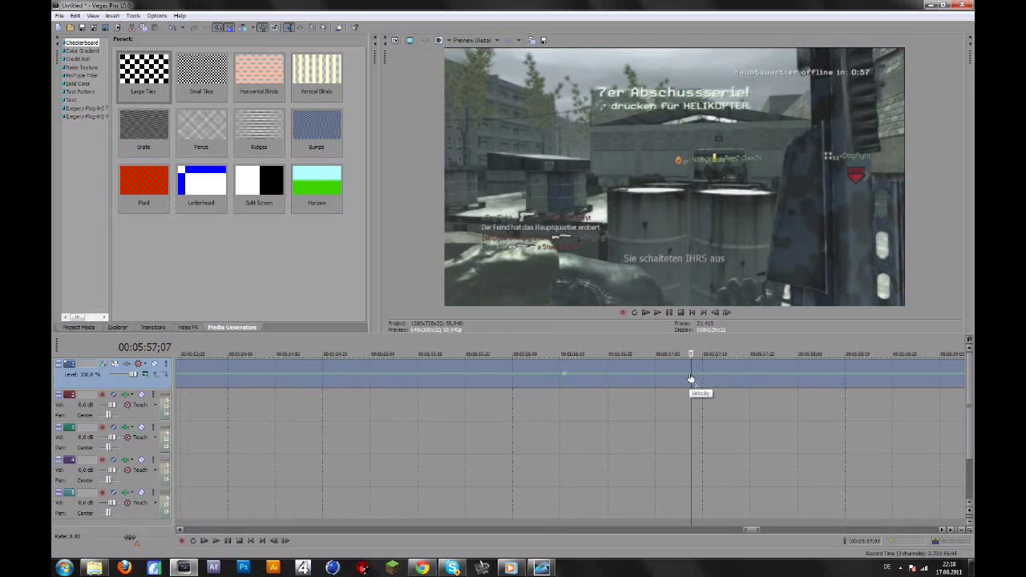
{"action": "double_click", "coordinate": [692, 378]}
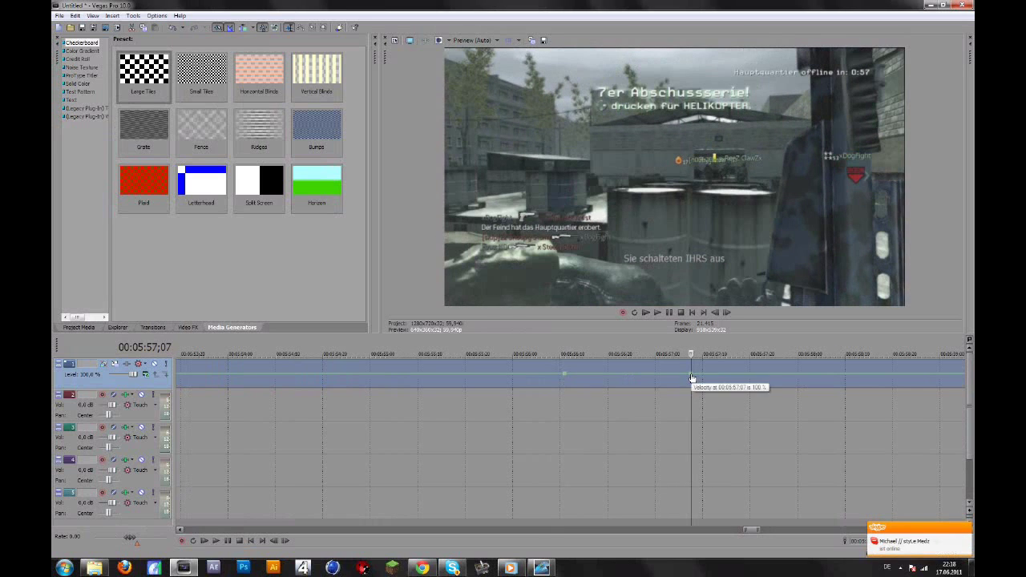
{"action": "left_click_drag", "start_coordinate": [693, 378], "coordinate": [693, 382]}
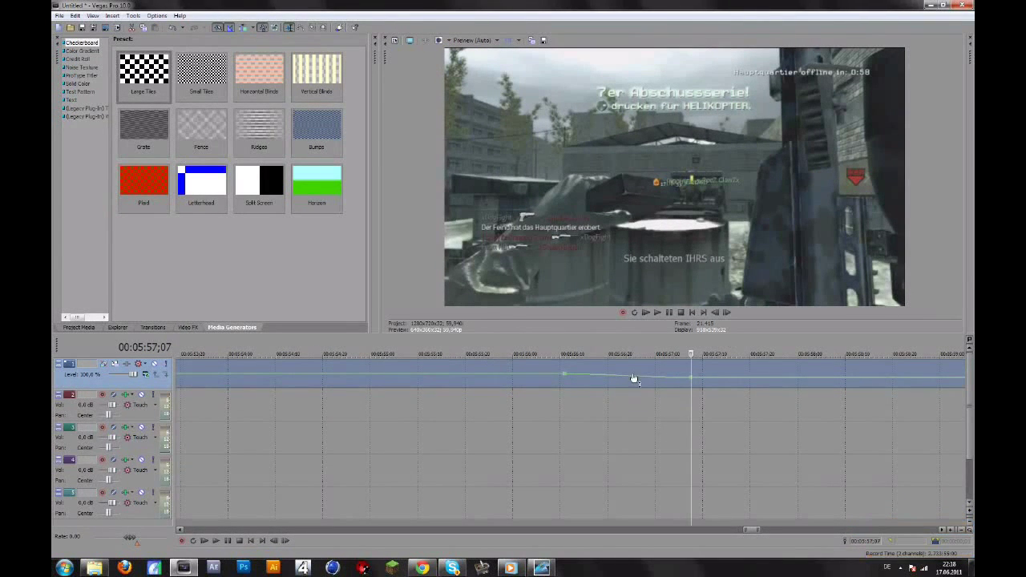
{"action": "scroll", "coordinate": [634, 377], "scroll_direction": "down", "scroll_amount": 4}
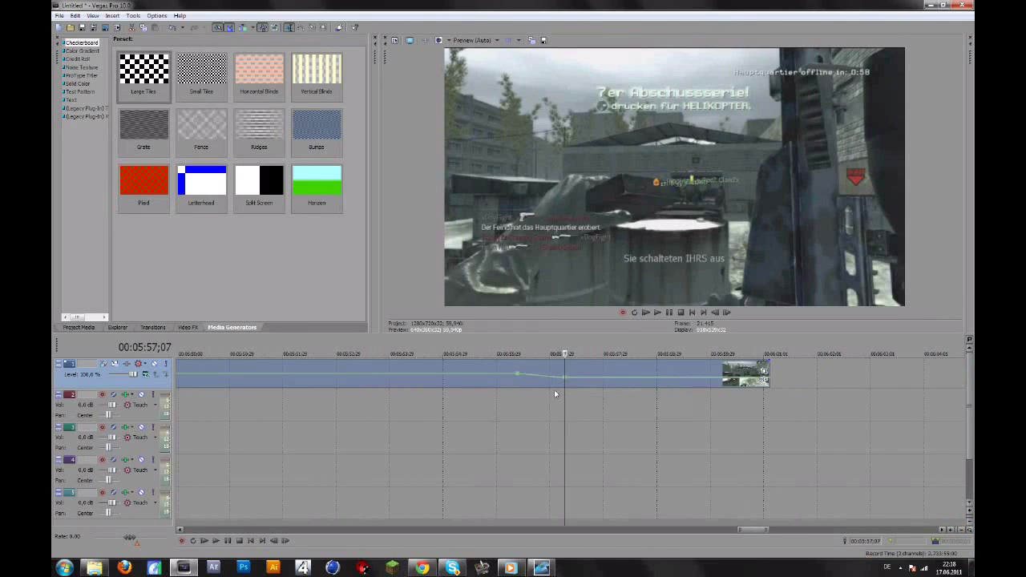
{"action": "left_click_drag", "start_coordinate": [566, 381], "coordinate": [566, 383]}
Build a dynamic RAM preview of the range from 00:05:55;08 past the clip's end, and play back the slowed part.
{"action": "left_click", "coordinate": [567, 391]}
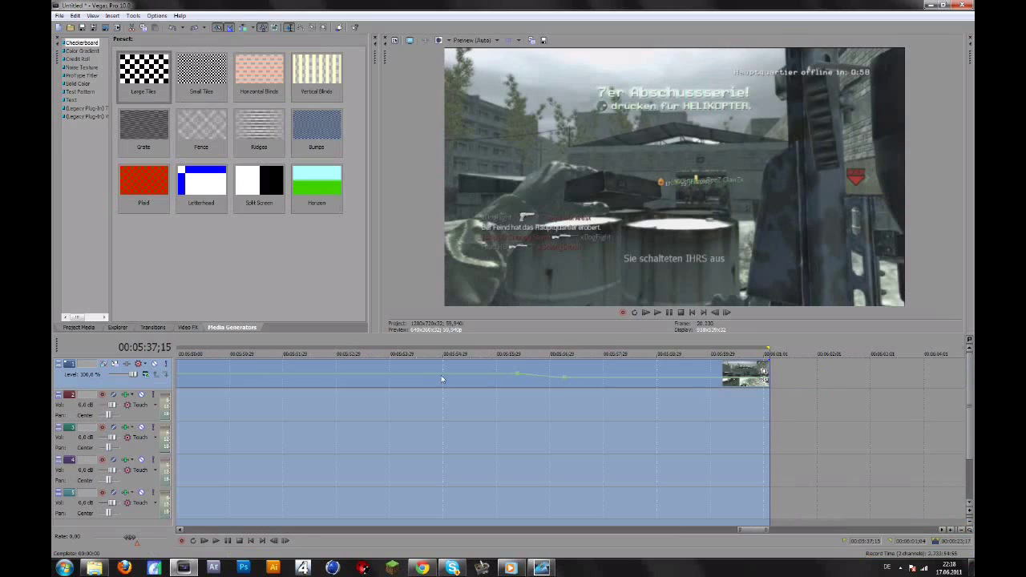
{"action": "scroll", "coordinate": [441, 376], "scroll_direction": "down", "scroll_amount": 3}
{"action": "left_click_drag", "start_coordinate": [565, 351], "coordinate": [840, 350]}
{"action": "left_click", "coordinate": [133, 16]}
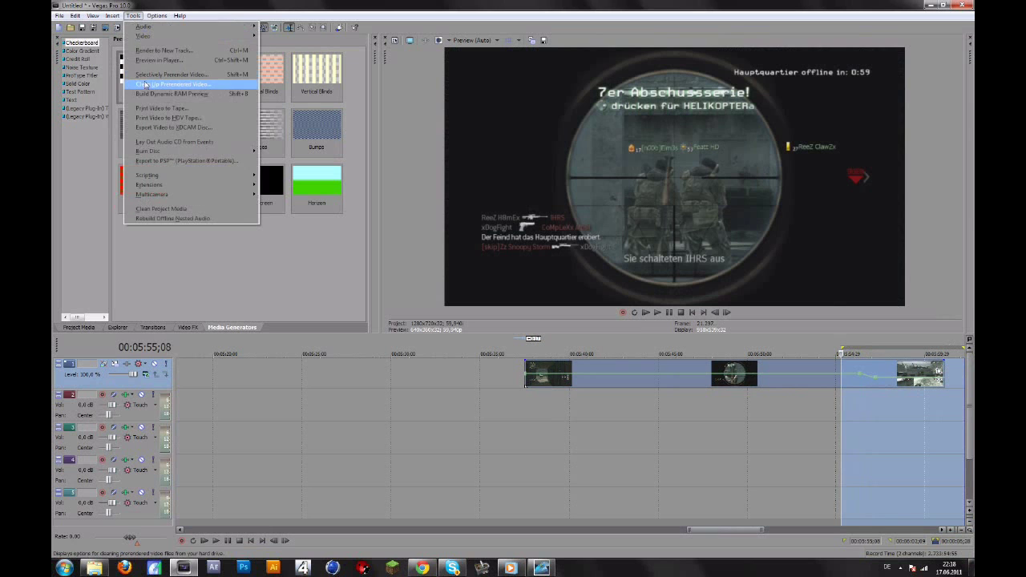
{"action": "left_click", "coordinate": [147, 93]}
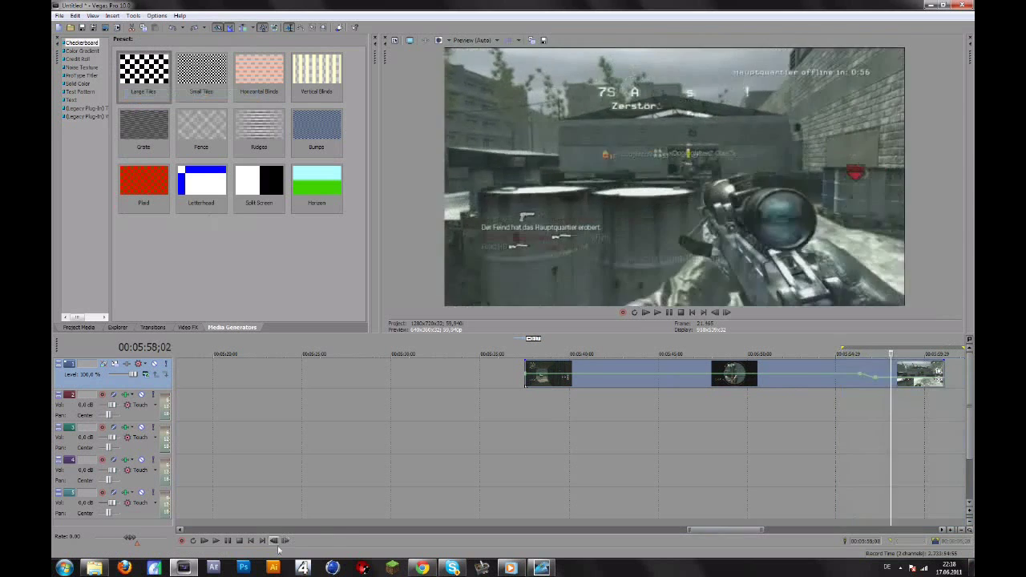
{"action": "left_click", "coordinate": [217, 541]}
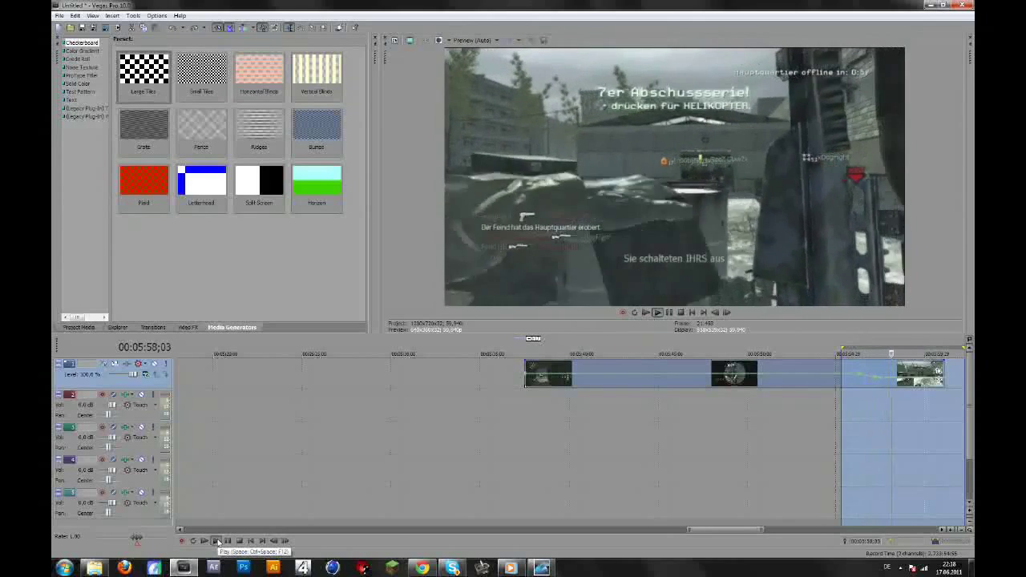
{"action": "left_click", "coordinate": [228, 543]}
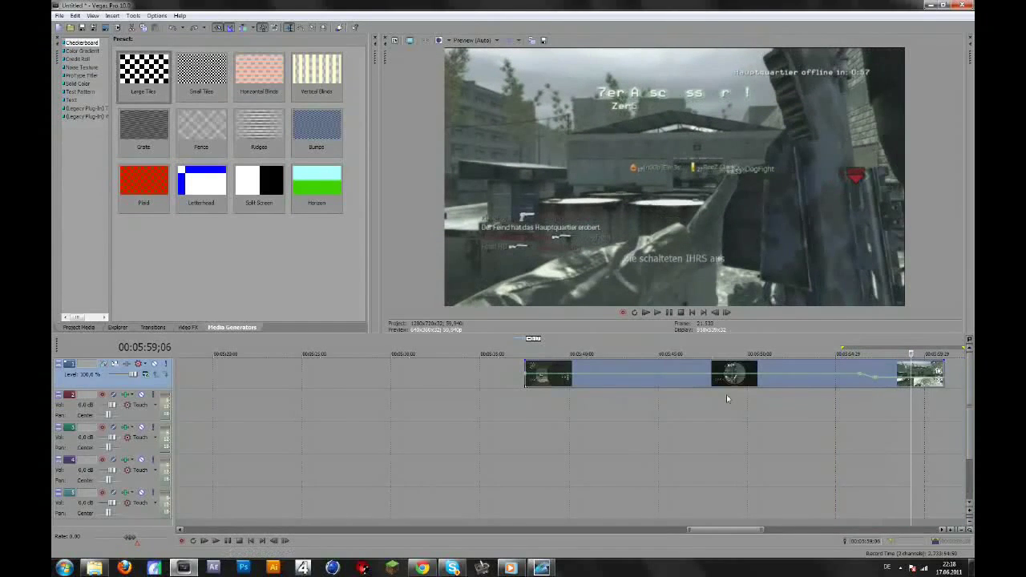
Delete the gameplay clip that carries the velocity envelope.
{"action": "left_click", "coordinate": [830, 387]}
{"action": "left_click", "coordinate": [856, 386]}
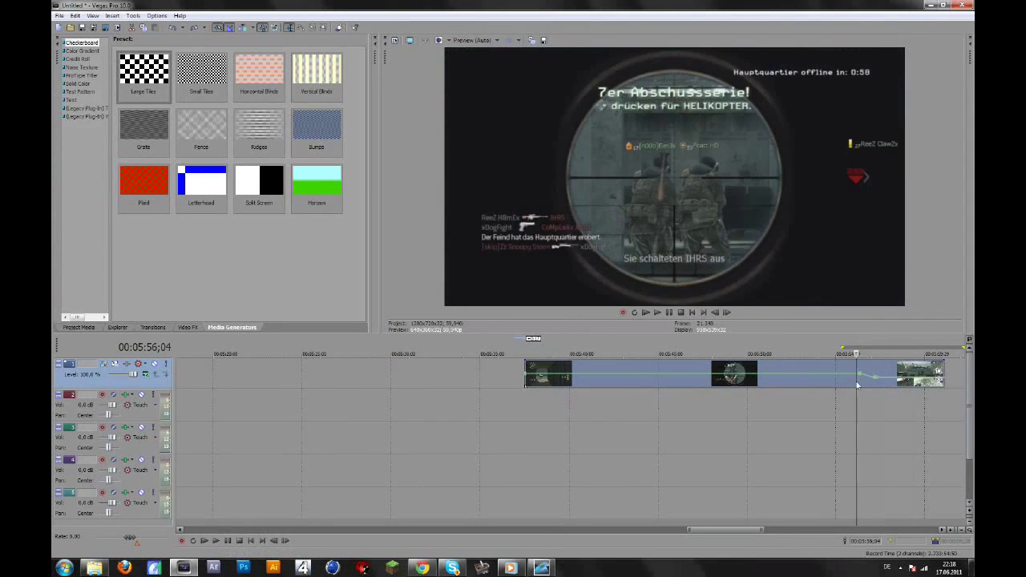
{"action": "key", "text": "Delete"}
Move the gameplay clip at the project's start clear of the gun sounds and markers, and delete its audio.
{"action": "scroll", "coordinate": [701, 393], "scroll_direction": "down", "scroll_amount": 6}
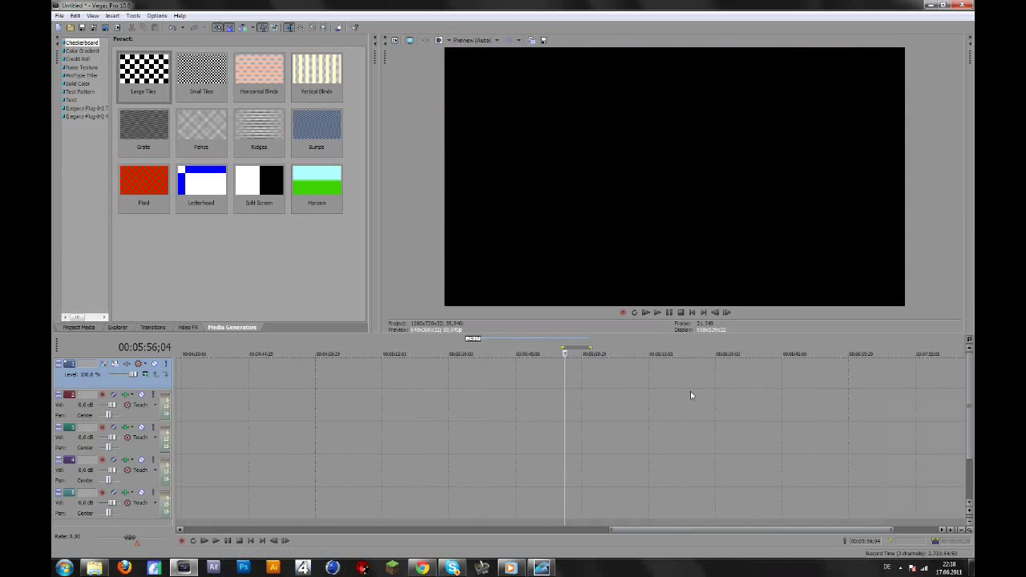
{"action": "left_click", "coordinate": [187, 387]}
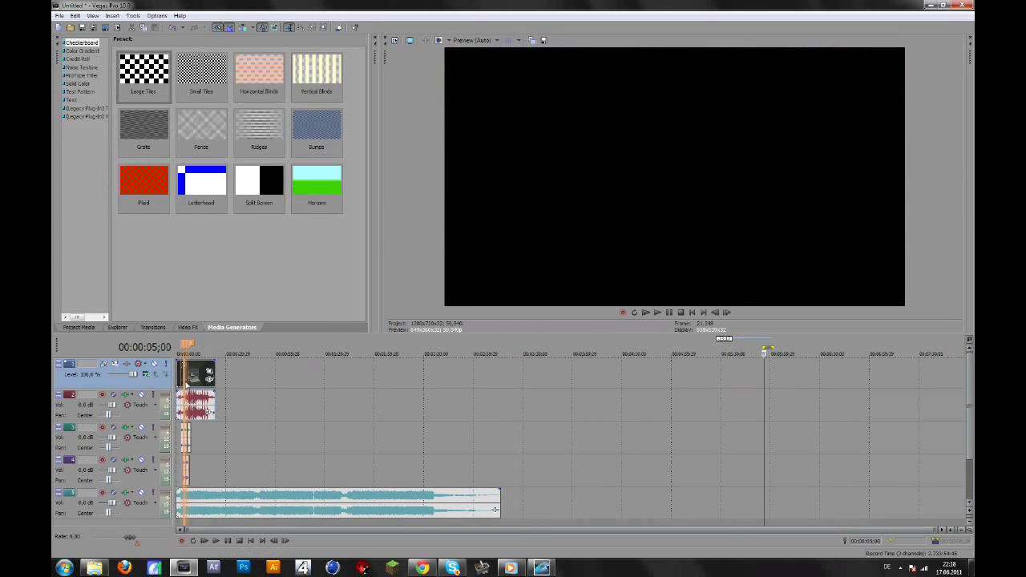
{"action": "scroll", "coordinate": [219, 400], "scroll_direction": "up", "scroll_amount": 8}
{"action": "left_click", "coordinate": [255, 379]}
{"action": "left_click", "coordinate": [276, 379]}
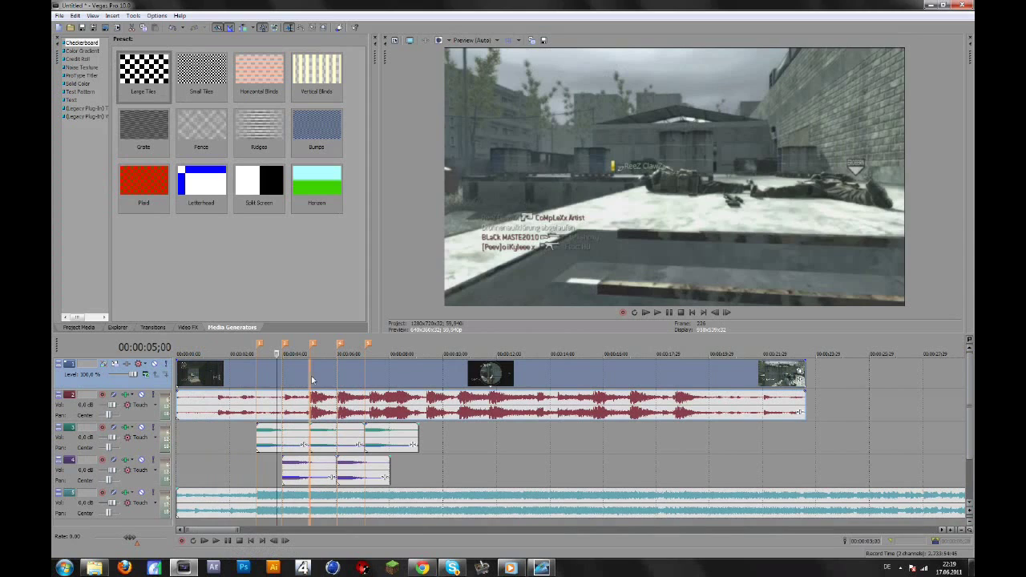
{"action": "left_click", "coordinate": [311, 377]}
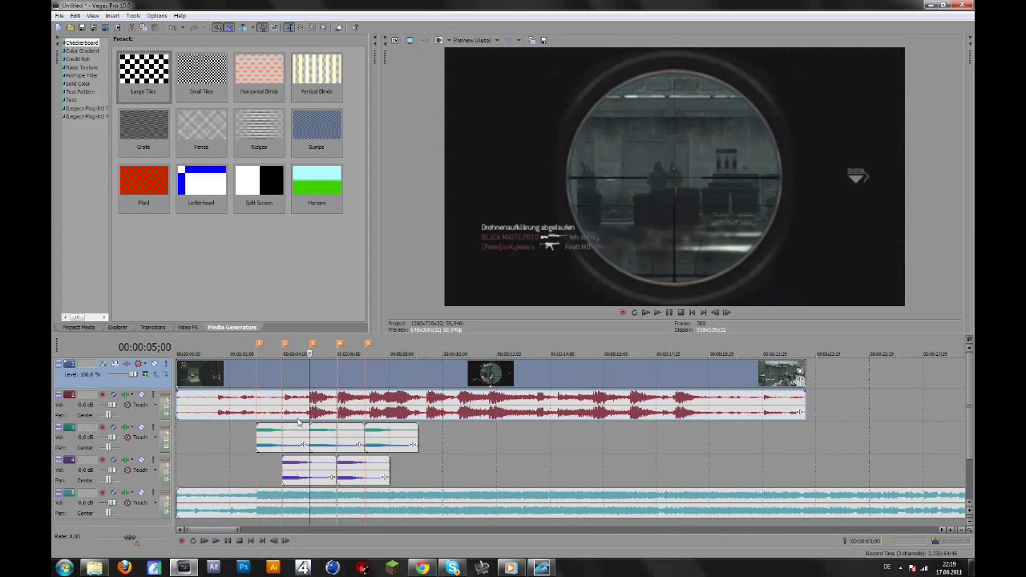
{"action": "left_click_drag", "start_coordinate": [287, 394], "coordinate": [618, 387]}
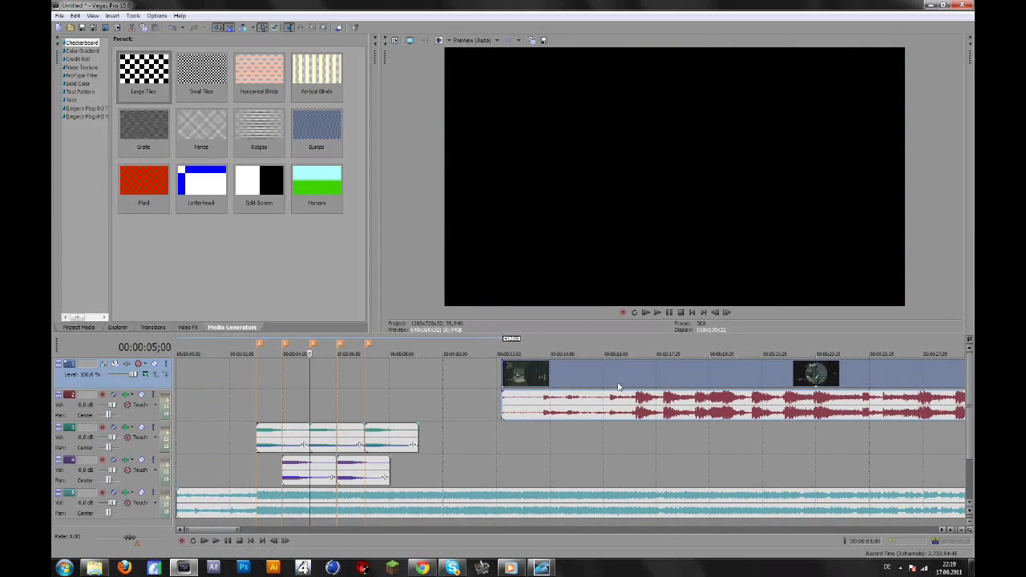
{"action": "left_click", "coordinate": [662, 385]}
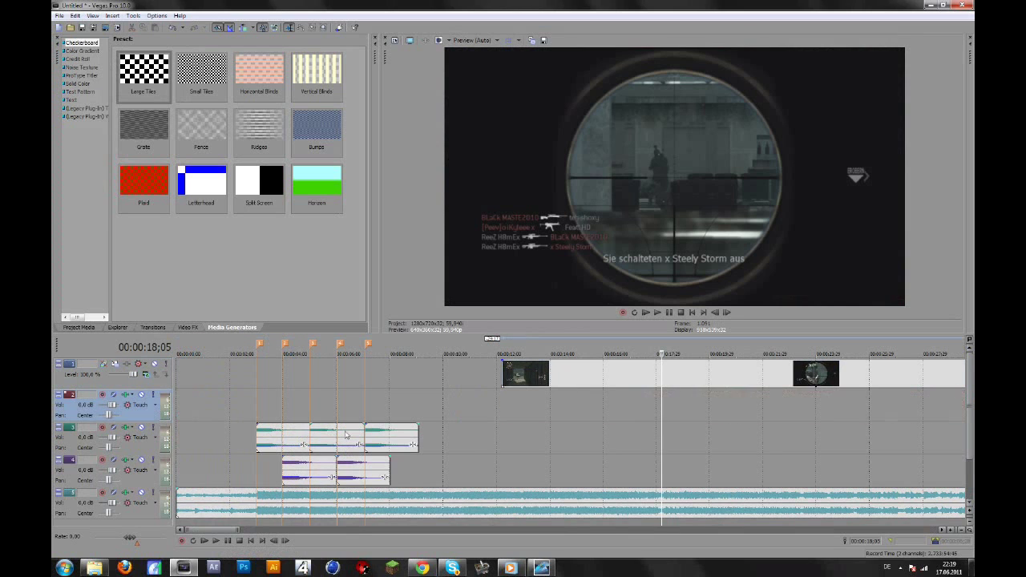
Move the gameplay video back to the very start of the timeline.
{"action": "left_click", "coordinate": [271, 444]}
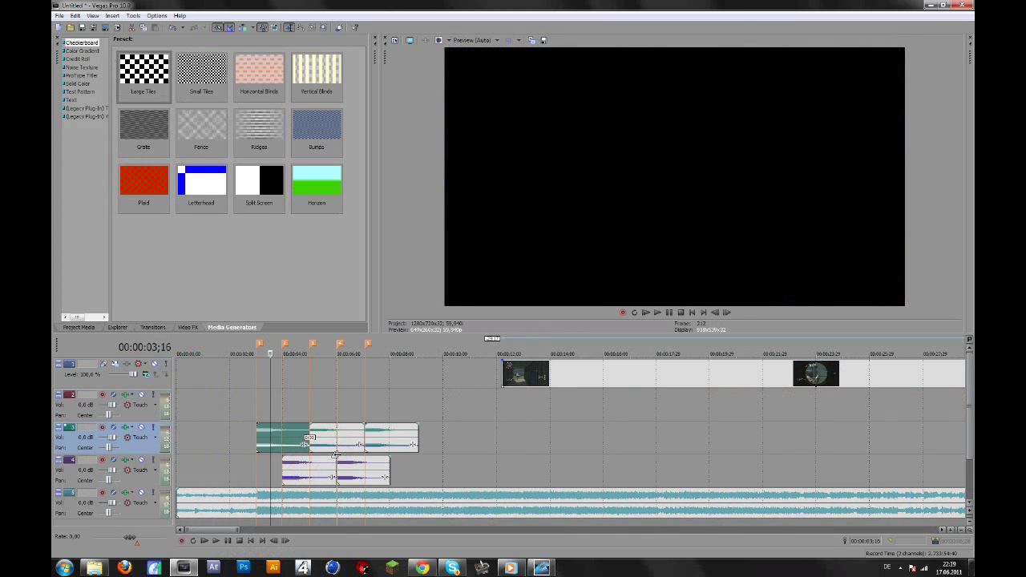
{"action": "left_click_drag", "start_coordinate": [516, 385], "coordinate": [394, 385]}
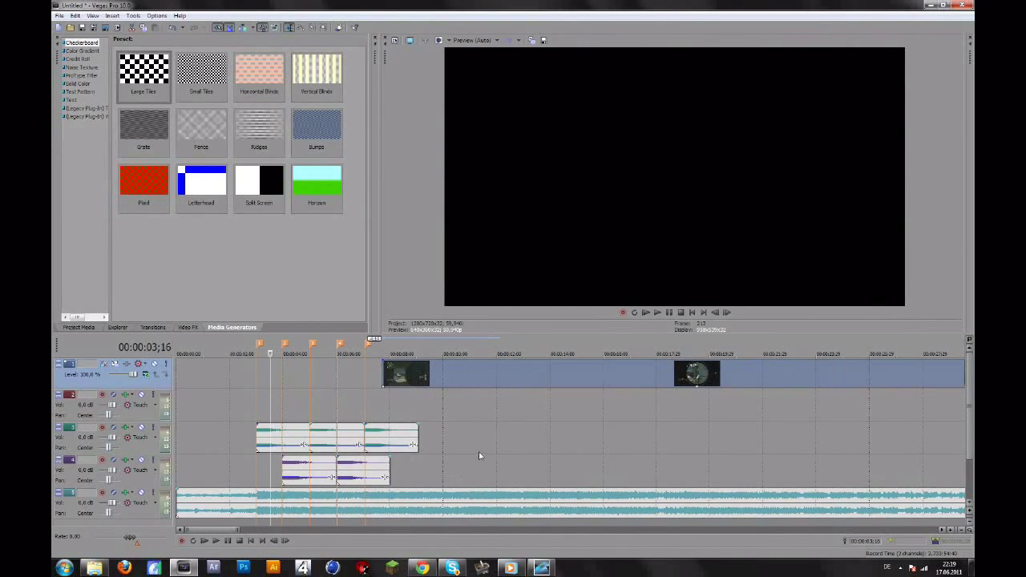
{"action": "left_click_drag", "start_coordinate": [426, 377], "coordinate": [227, 377]}
Play the gameplay video from the first marker at 00:00:03;00 and split it at the shot at 00:00:05;01.
{"action": "left_click", "coordinate": [258, 377]}
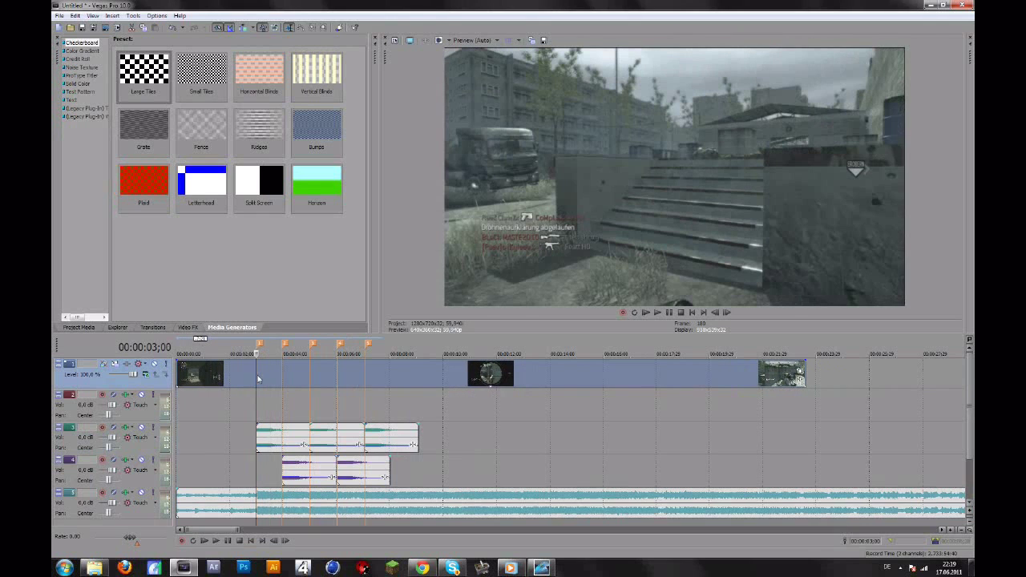
{"action": "key", "text": "space"}
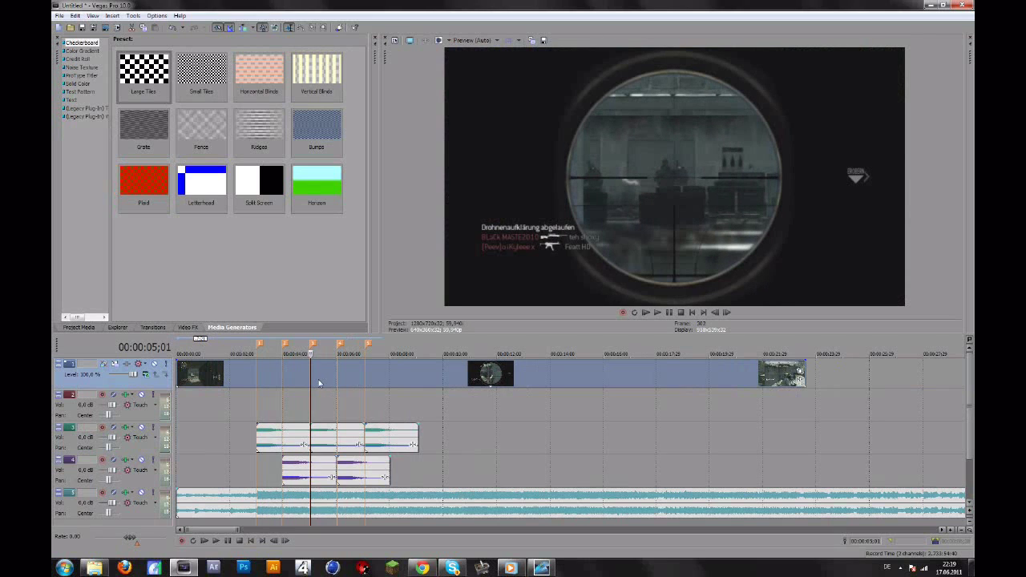
{"action": "scroll", "coordinate": [318, 383], "scroll_direction": "up", "scroll_amount": 3}
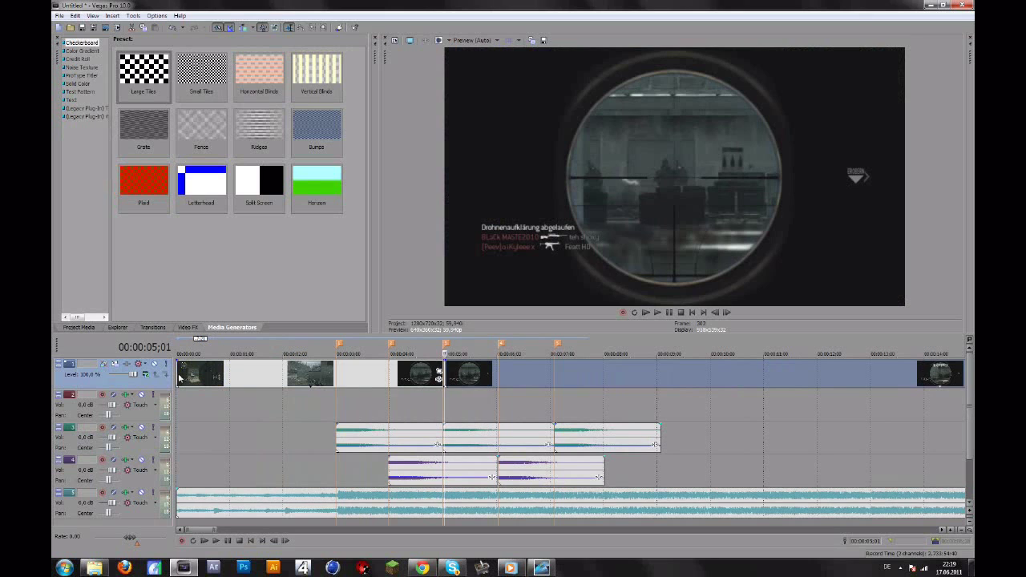
Trim the first piece to its last part and shift it earlier, then move the second piece to the first marker.
{"action": "left_click_drag", "start_coordinate": [439, 373], "coordinate": [252, 376]}
{"action": "left_click_drag", "start_coordinate": [476, 381], "coordinate": [369, 375]}
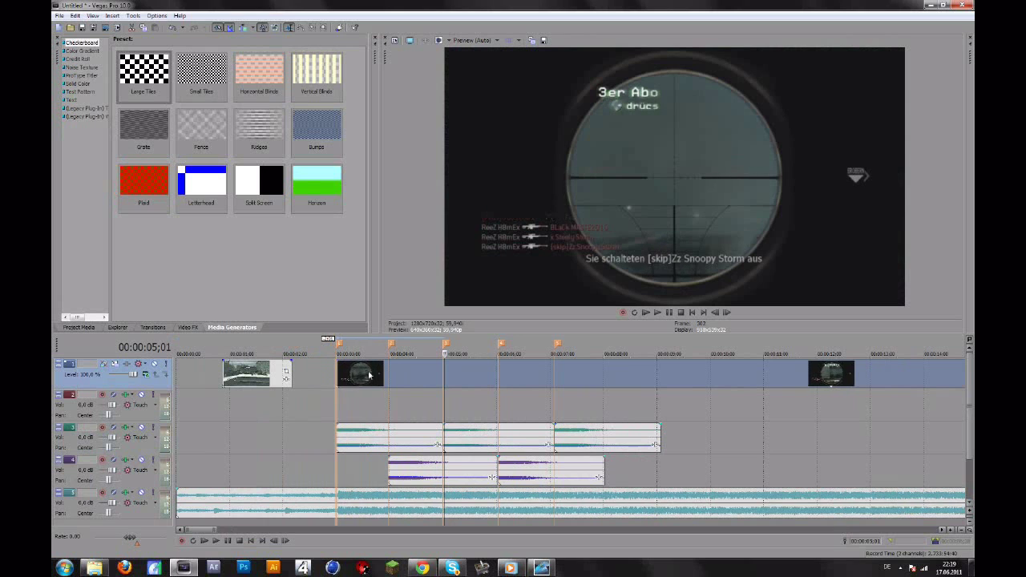
Lengthen the end of the short first piece to meet the second piece at 00:00:03;00.
{"action": "left_click", "coordinate": [338, 369]}
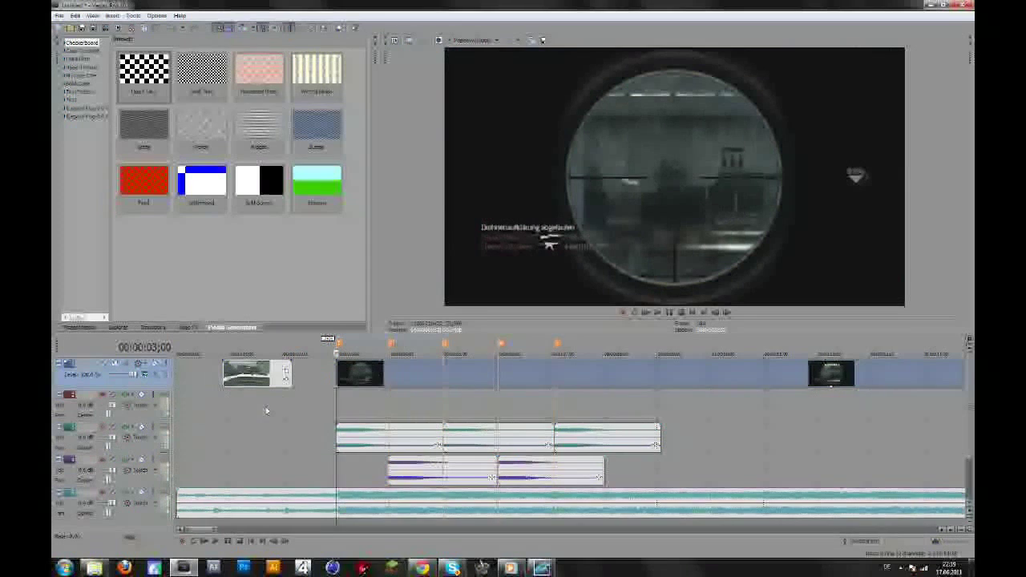
{"action": "scroll", "coordinate": [272, 401], "scroll_direction": "up", "scroll_amount": 1}
{"action": "scroll", "coordinate": [278, 397], "scroll_direction": "up", "scroll_amount": 2}
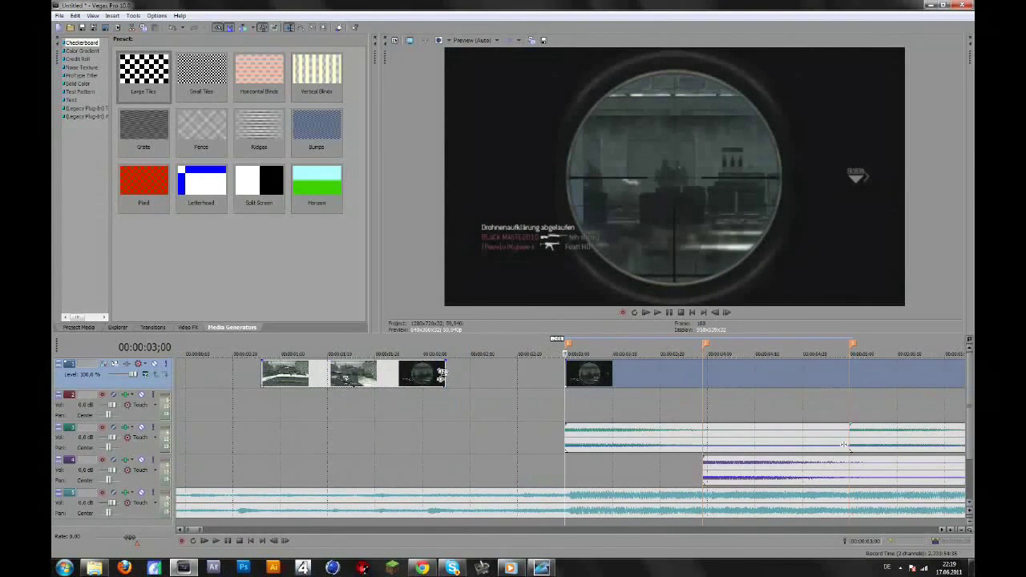
{"action": "left_click_drag", "start_coordinate": [443, 375], "coordinate": [565, 377]}
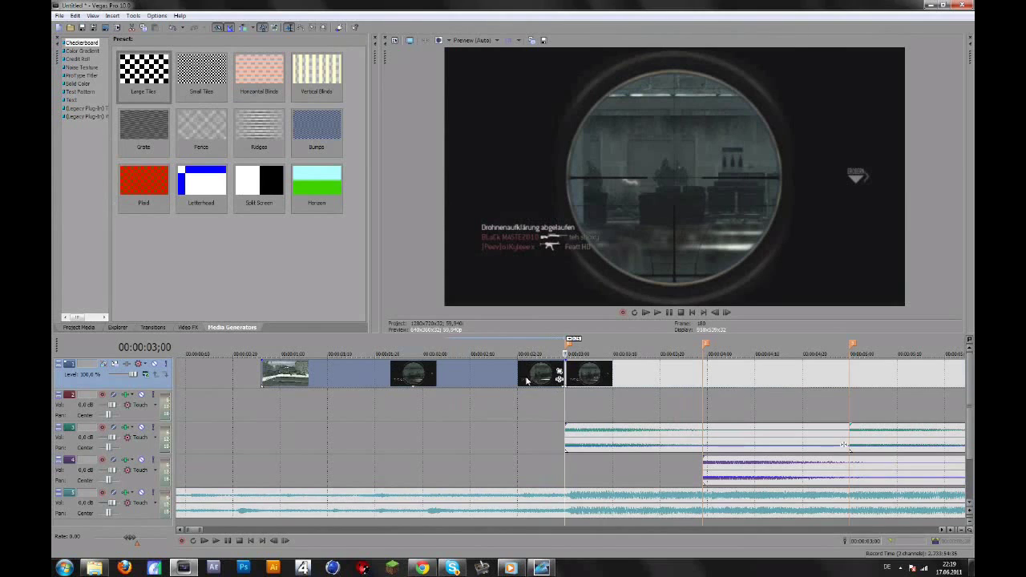
Undo the lengthening of the short first piece and move that piece to end against the second piece at 00:00:03;00.
{"action": "key", "text": "Left"}
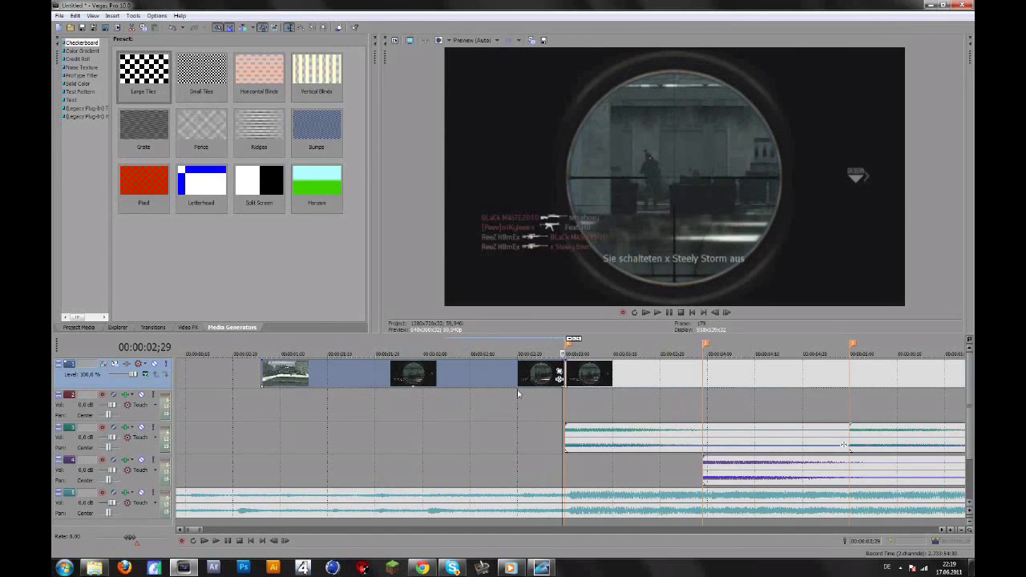
{"action": "key", "text": "Right"}
{"action": "key", "text": "Left"}
{"action": "key", "text": "ctrl+z"}
{"action": "key", "text": "ctrl+z"}
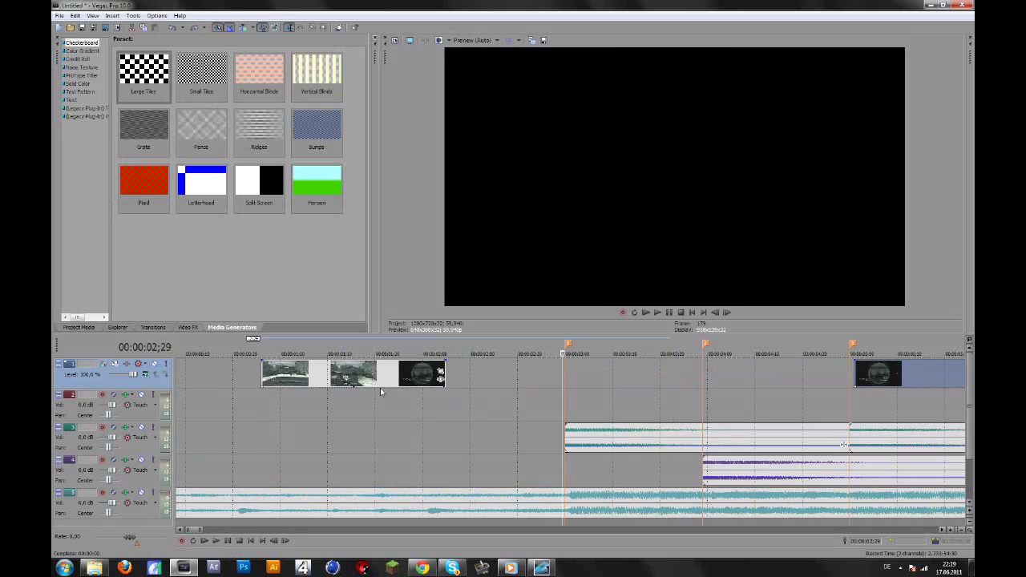
{"action": "key", "text": "ctrl+shift+z"}
{"action": "left_click_drag", "start_coordinate": [389, 370], "coordinate": [509, 370]}
Check the frames around the cut at 00:00:03;00 and extend the start of the first piece earlier on the timeline.
{"action": "key", "text": "Right"}
{"action": "key", "text": "Right"}
{"action": "key", "text": "Right"}
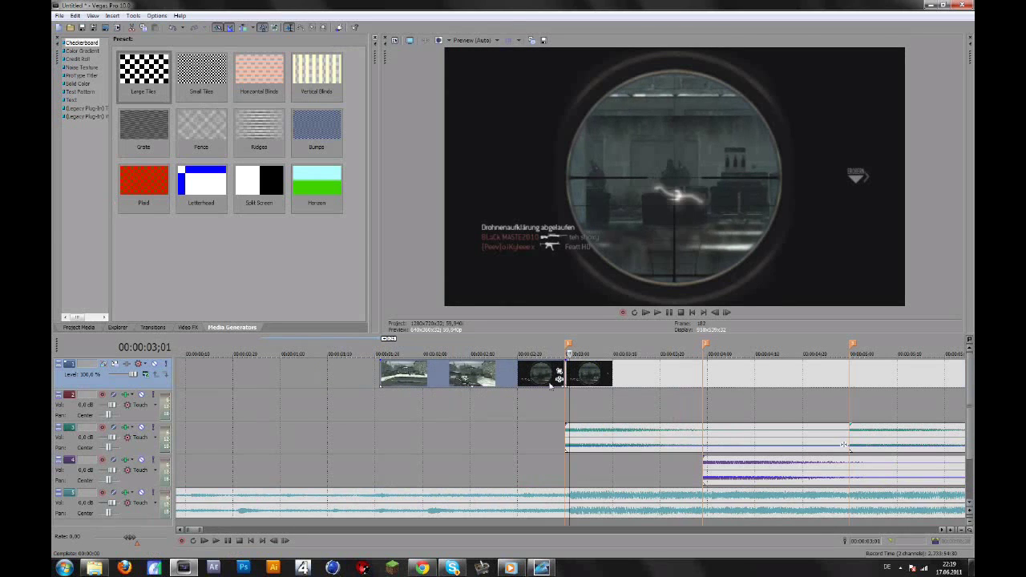
{"action": "key", "text": "Right"}
{"action": "key", "text": "Right"}
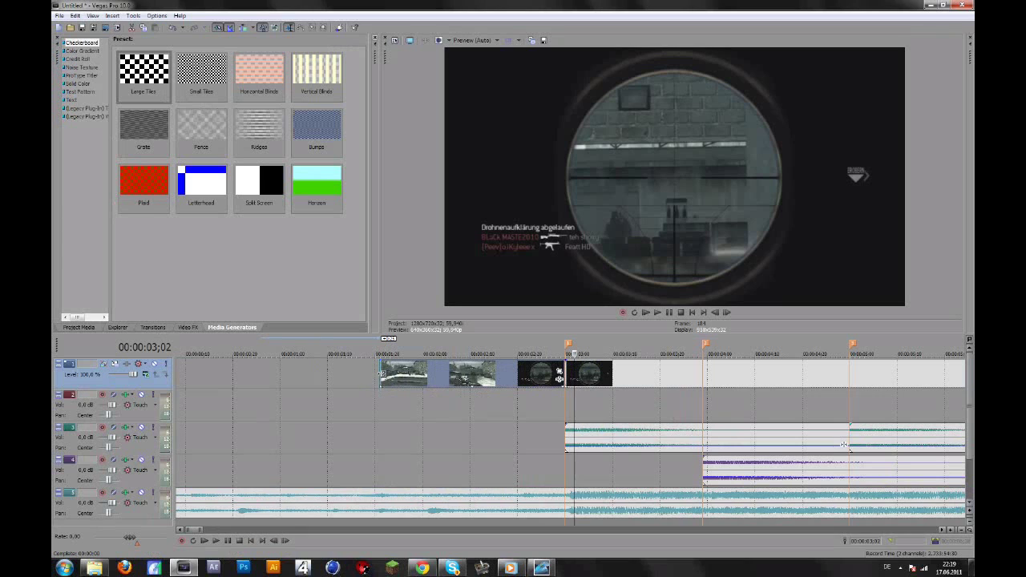
{"action": "key", "text": "ctrl+z"}
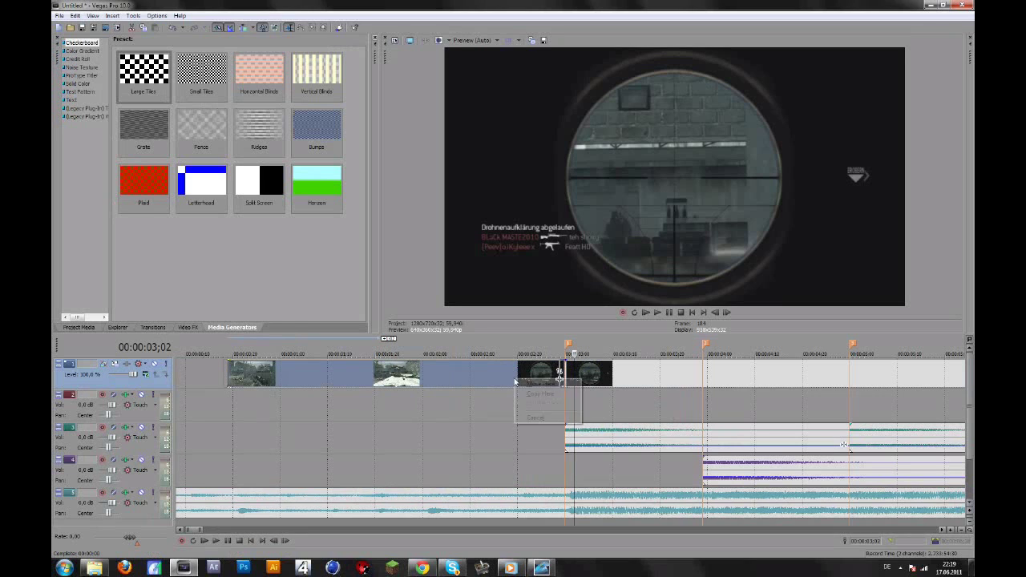
Insert a velocity envelope on the first piece of the gameplay video.
{"action": "right_click", "coordinate": [492, 368]}
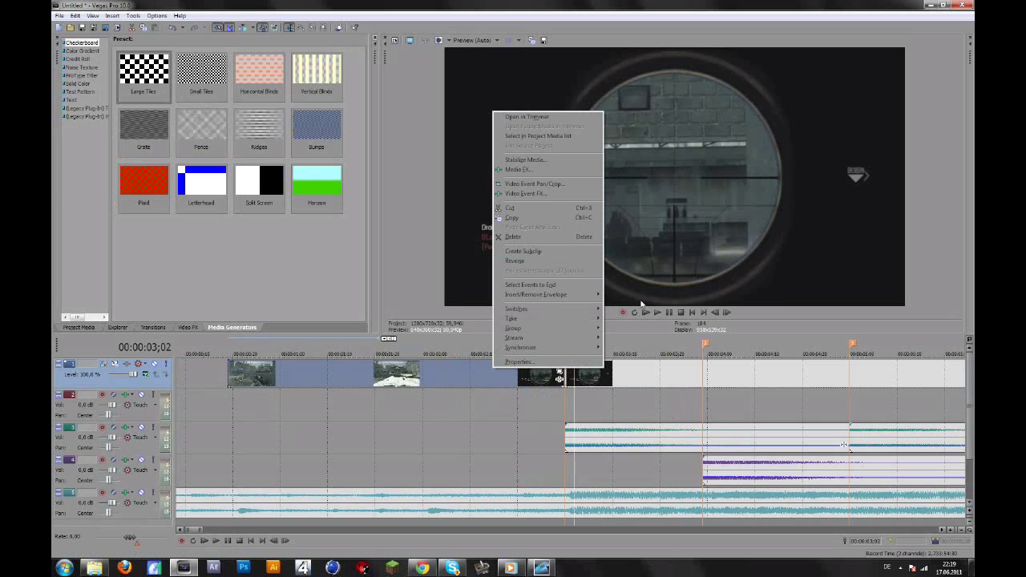
{"action": "left_click", "coordinate": [473, 385]}
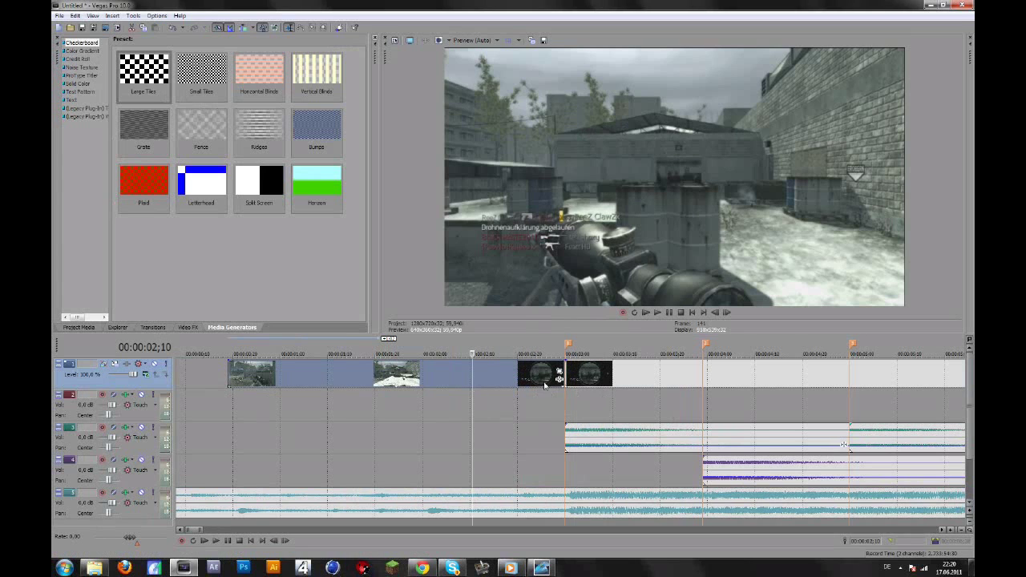
{"action": "left_click", "coordinate": [534, 384]}
{"action": "left_click", "coordinate": [549, 381]}
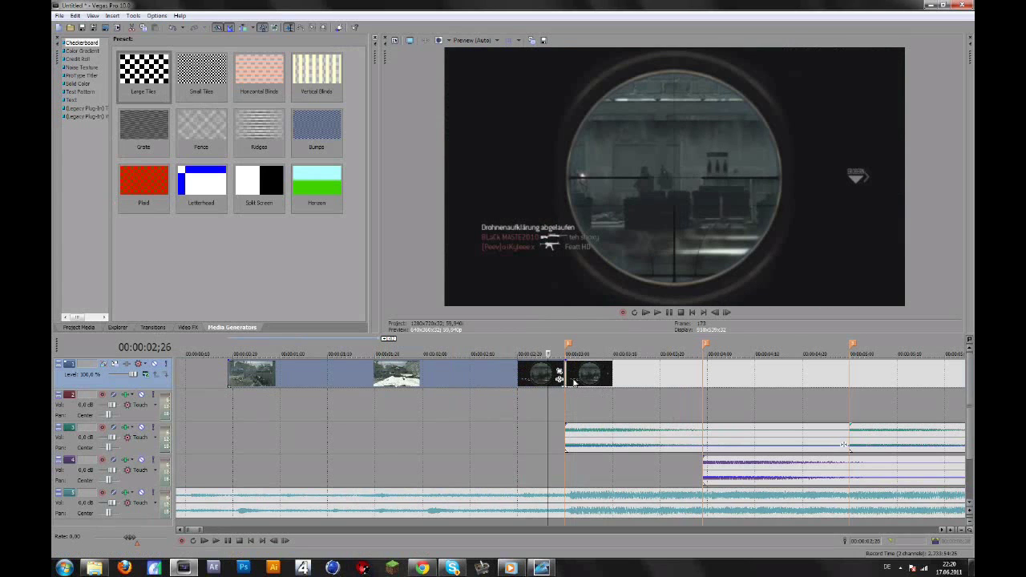
{"action": "left_click", "coordinate": [546, 381]}
{"action": "right_click", "coordinate": [546, 380]}
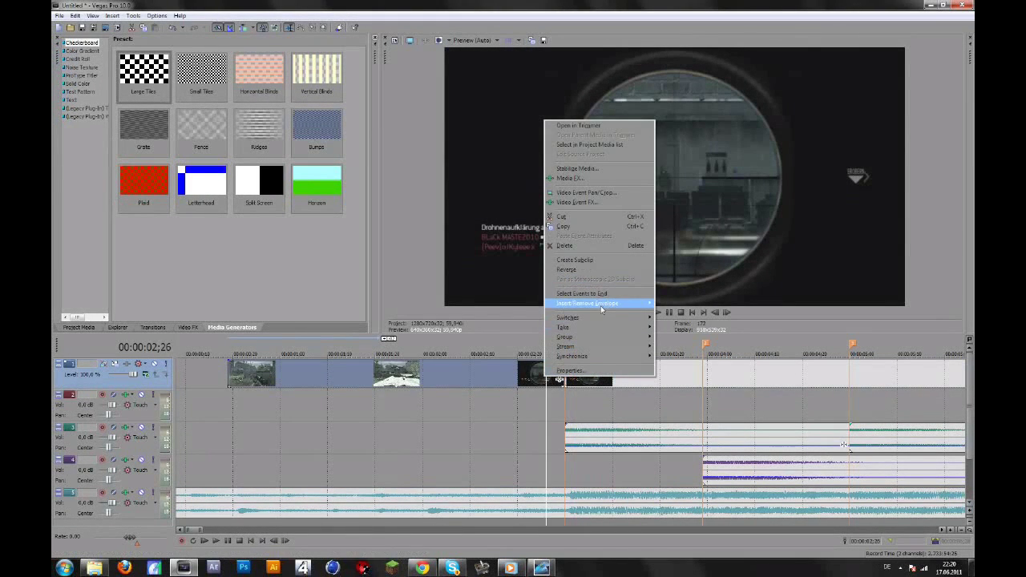
{"action": "mouse_move", "coordinate": [605, 309]}
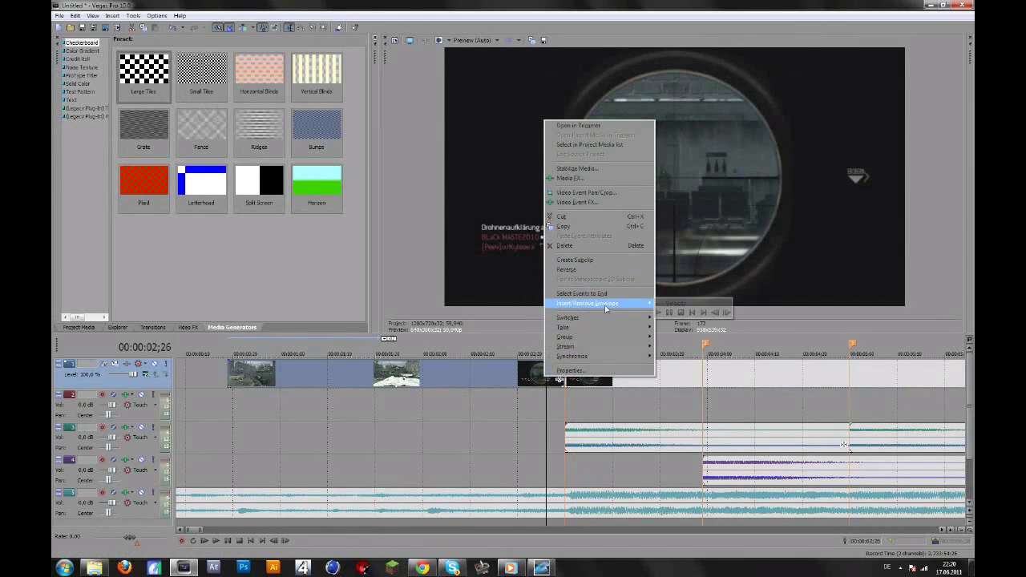
{"action": "left_click", "coordinate": [674, 302]}
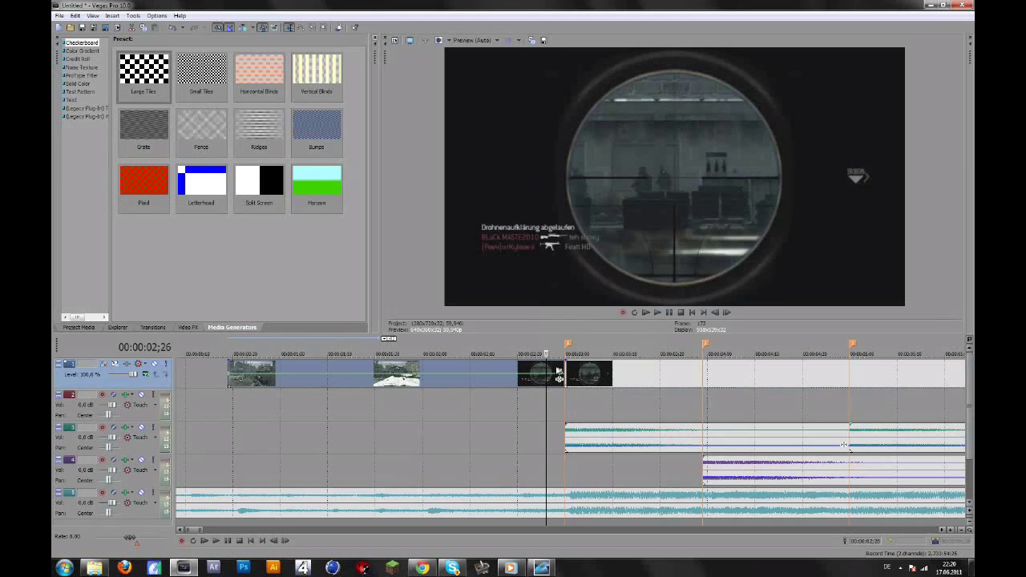
Add velocity points on the first piece at about 00:00:02;27 and 00:00:02;29, and raise the second one to speed up the piece's end.
{"action": "left_click", "coordinate": [555, 368]}
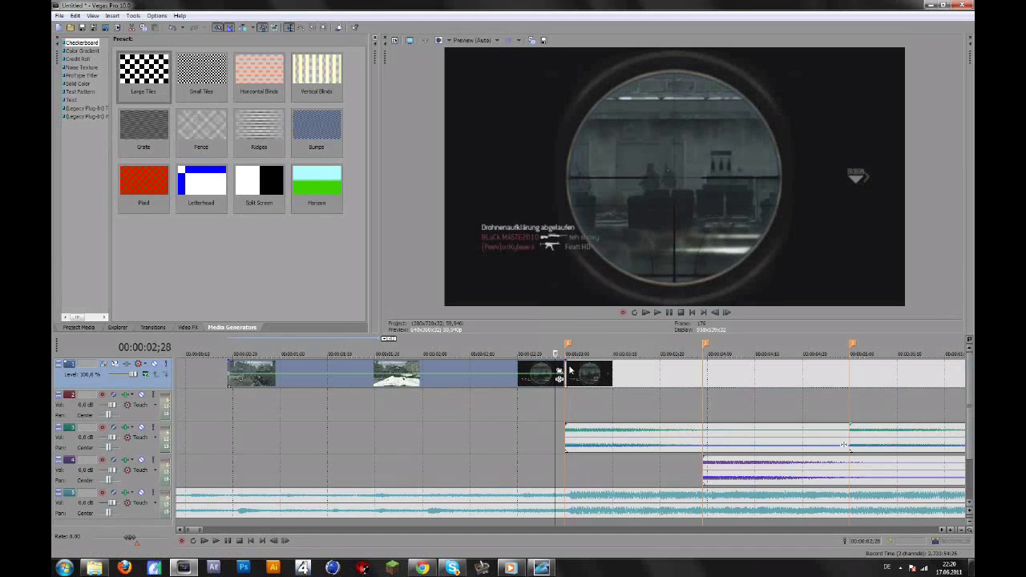
{"action": "left_click", "coordinate": [570, 371]}
{"action": "left_click", "coordinate": [553, 369]}
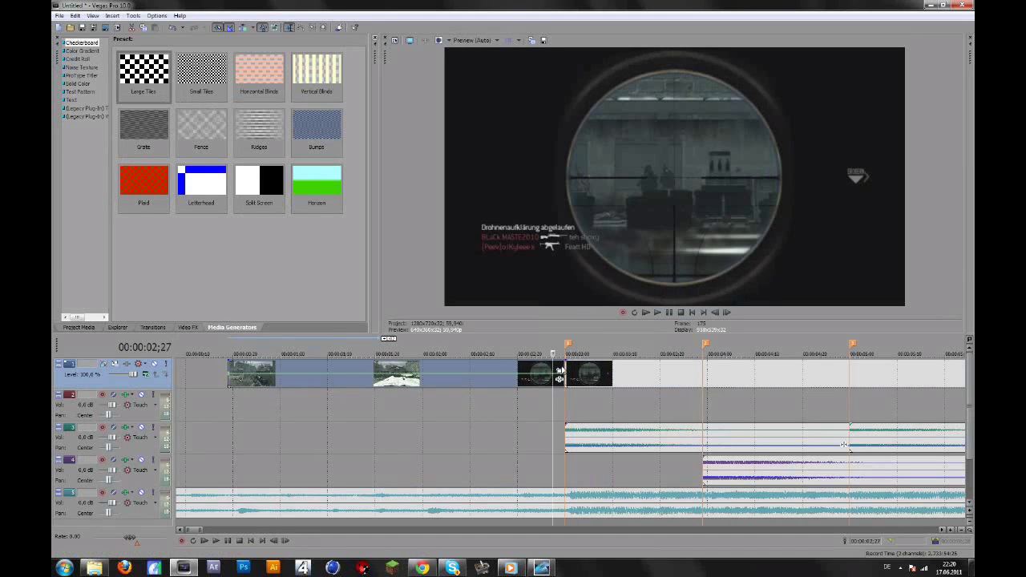
{"action": "scroll", "coordinate": [561, 373], "scroll_direction": "up", "scroll_amount": 5}
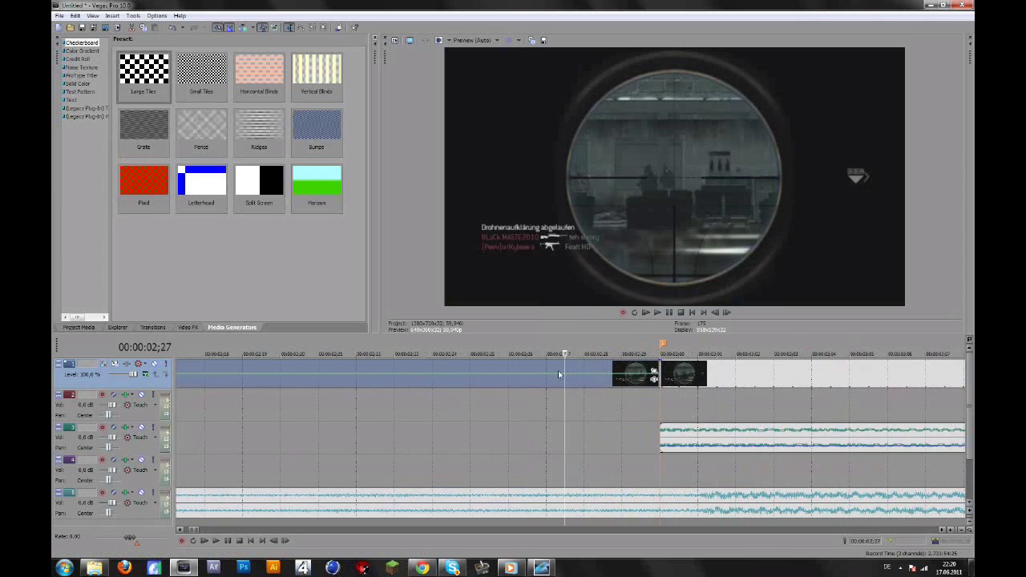
{"action": "left_click", "coordinate": [567, 375]}
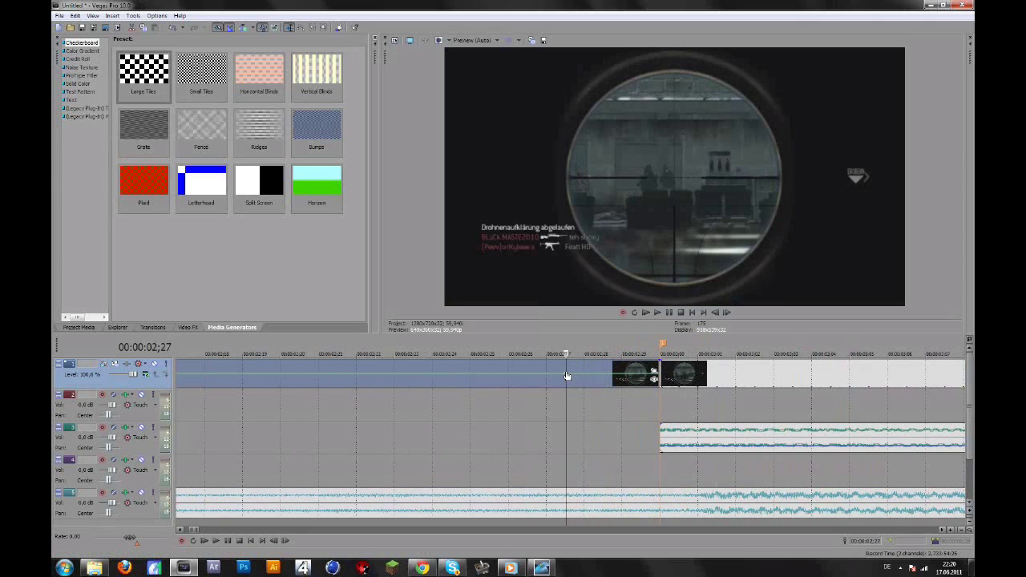
{"action": "left_click", "coordinate": [653, 376]}
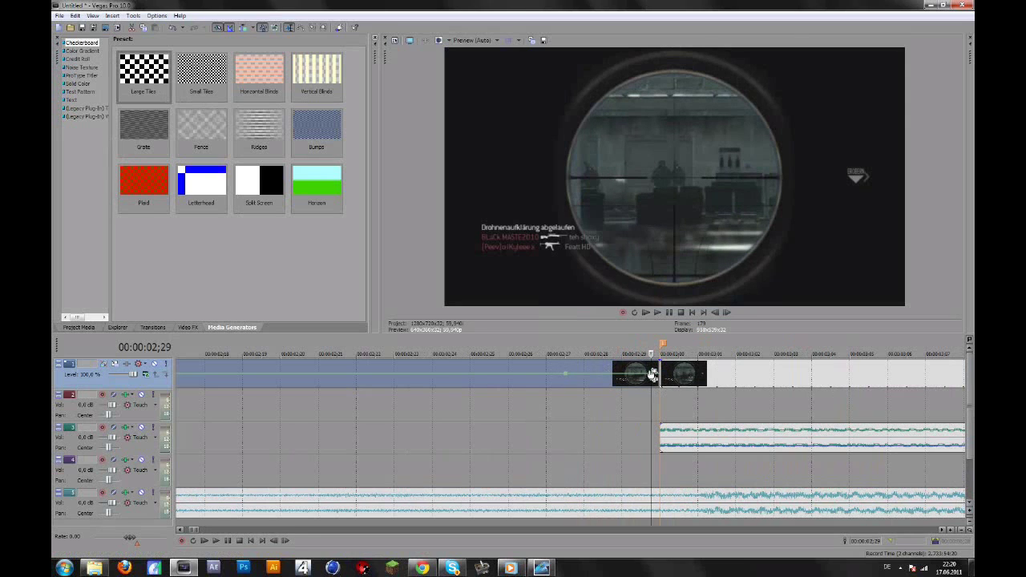
{"action": "left_click_drag", "start_coordinate": [653, 374], "coordinate": [654, 370]}
{"action": "left_click", "coordinate": [662, 374]}
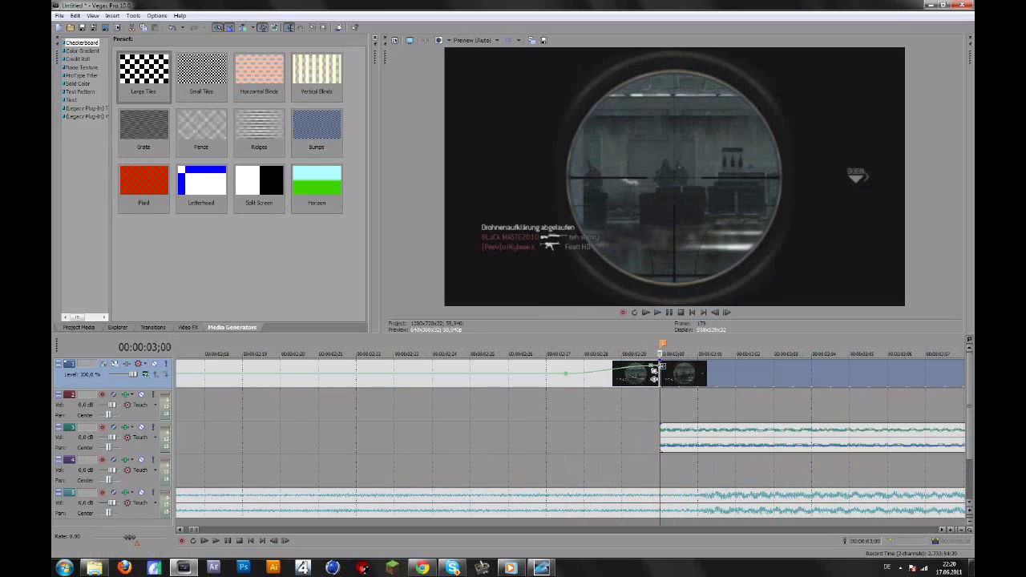
Insert a velocity envelope on the second piece and lower its line slightly to slow the piece down.
{"action": "left_click", "coordinate": [680, 379]}
{"action": "right_click", "coordinate": [717, 377]}
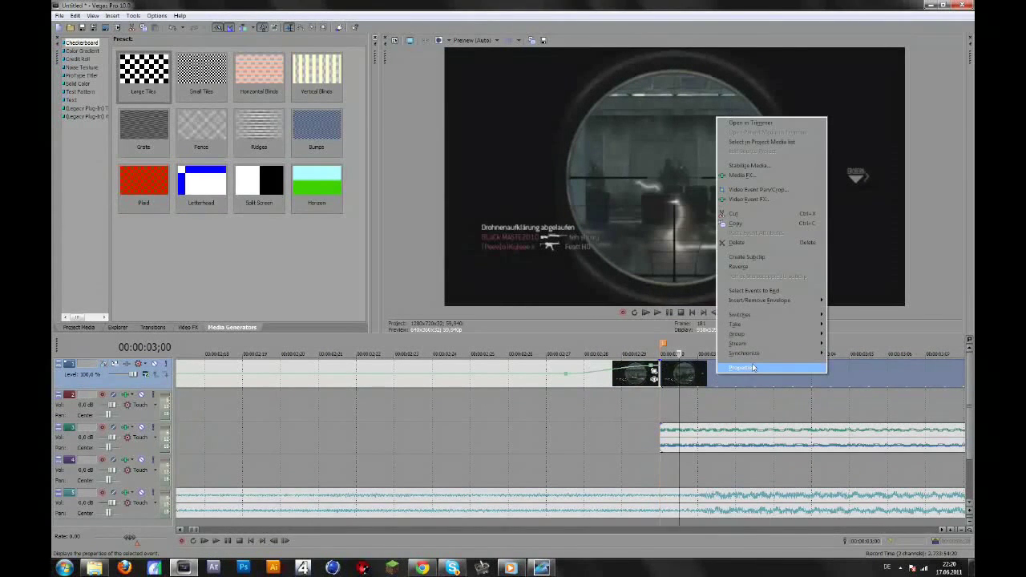
{"action": "left_click", "coordinate": [763, 368]}
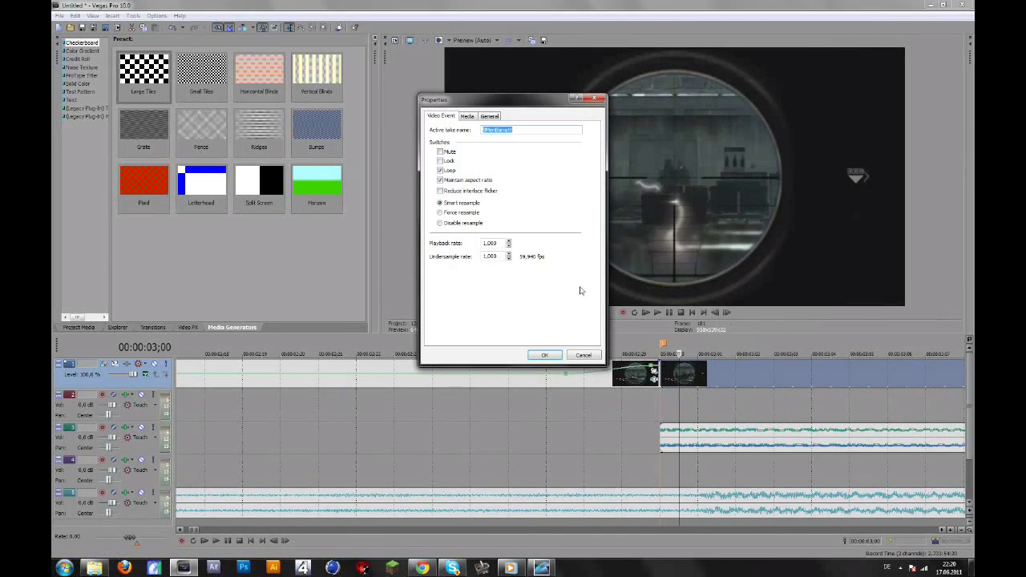
{"action": "left_click", "coordinate": [584, 355]}
{"action": "right_click", "coordinate": [690, 371]}
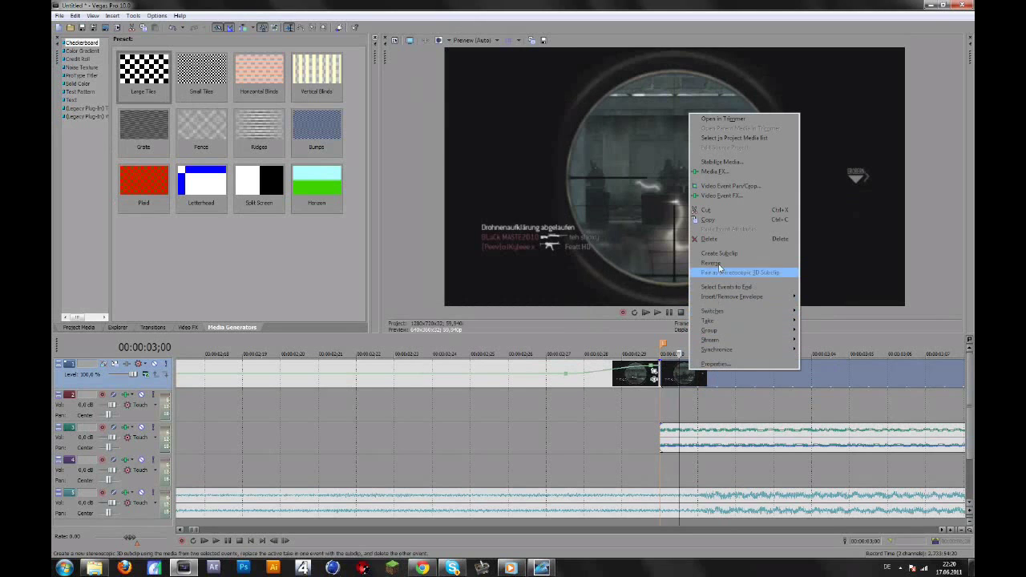
{"action": "left_click", "coordinate": [837, 297]}
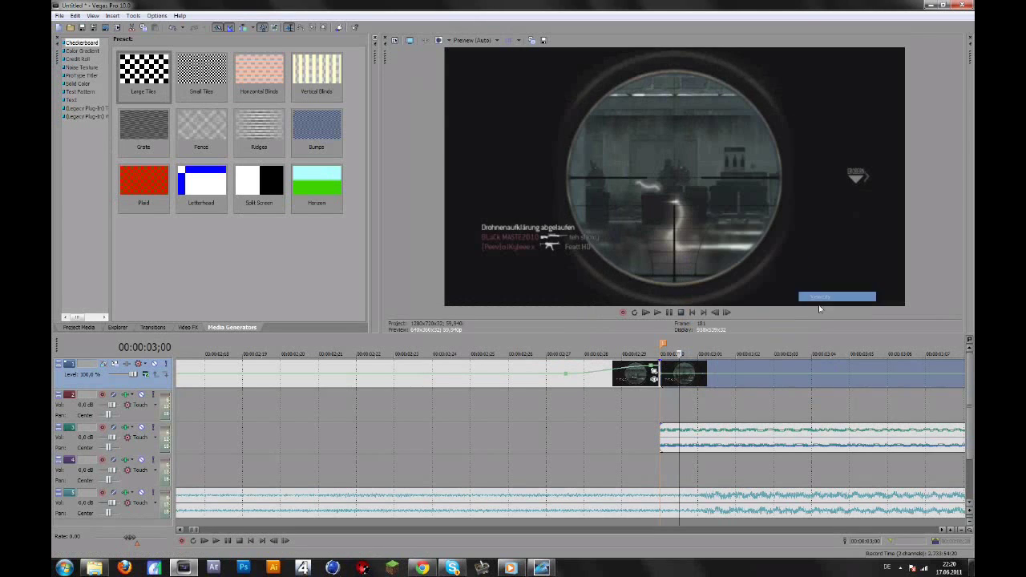
{"action": "left_click", "coordinate": [659, 377]}
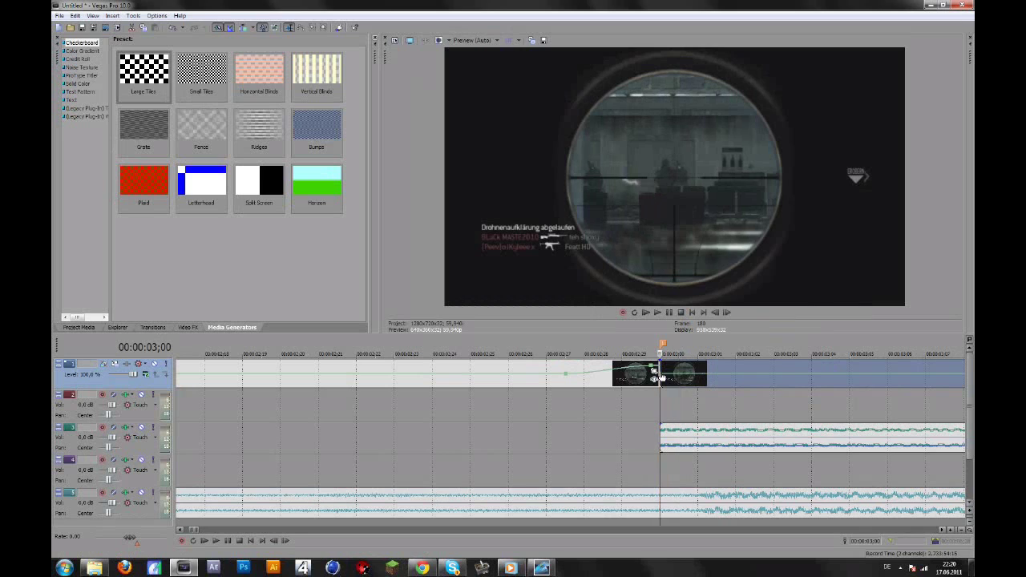
{"action": "left_click_drag", "start_coordinate": [659, 378], "coordinate": [662, 383]}
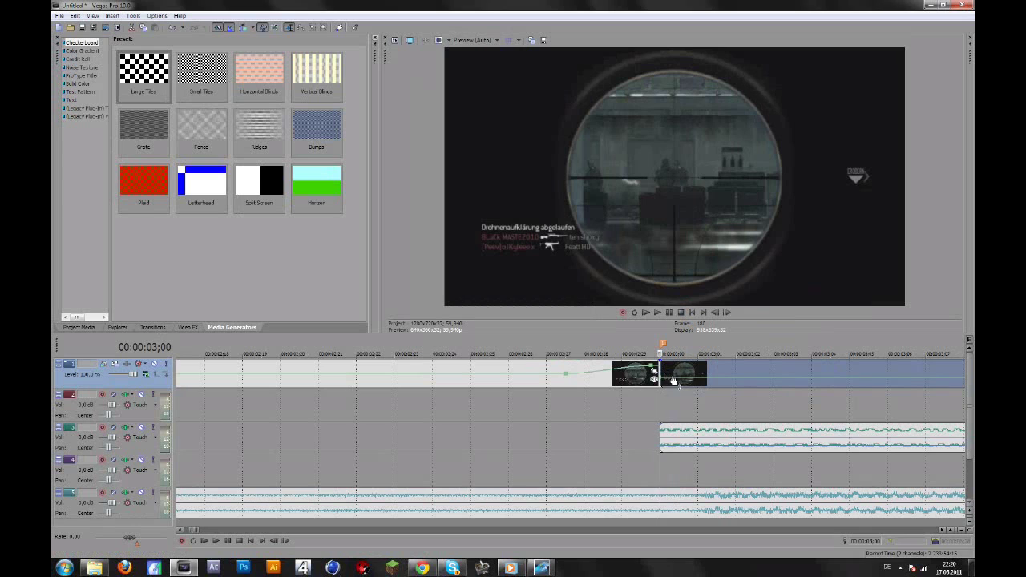
Preview the speed change across the cut at 00:00:03;00, frame by frame and in playback.
{"action": "left_click", "coordinate": [641, 386]}
{"action": "key", "text": "Right"}
{"action": "key", "text": "Right"}
{"action": "key", "text": "Right"}
{"action": "key", "text": "Right"}
{"action": "key", "text": "Right"}
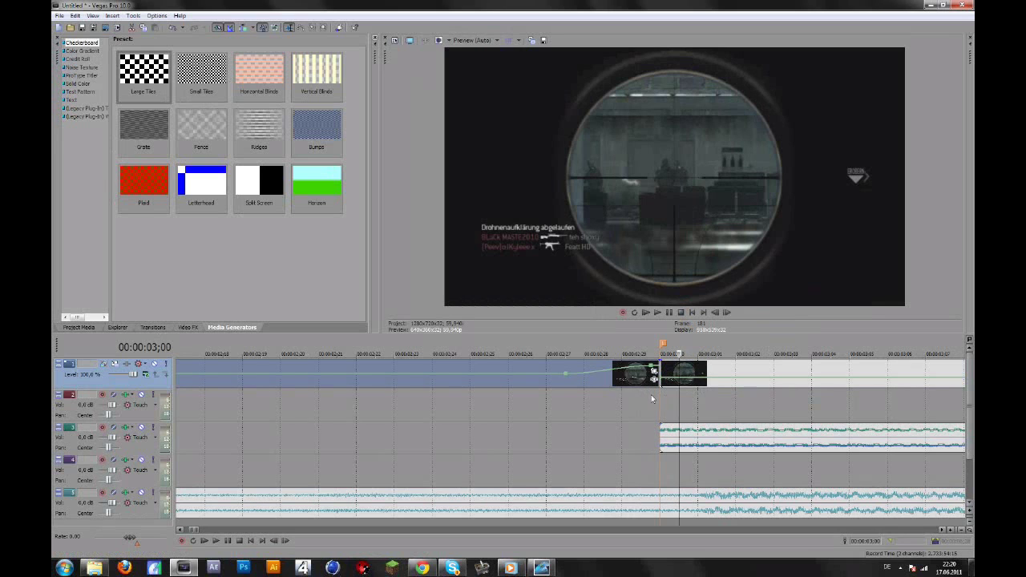
{"action": "left_click", "coordinate": [619, 387]}
{"action": "key", "text": "space"}
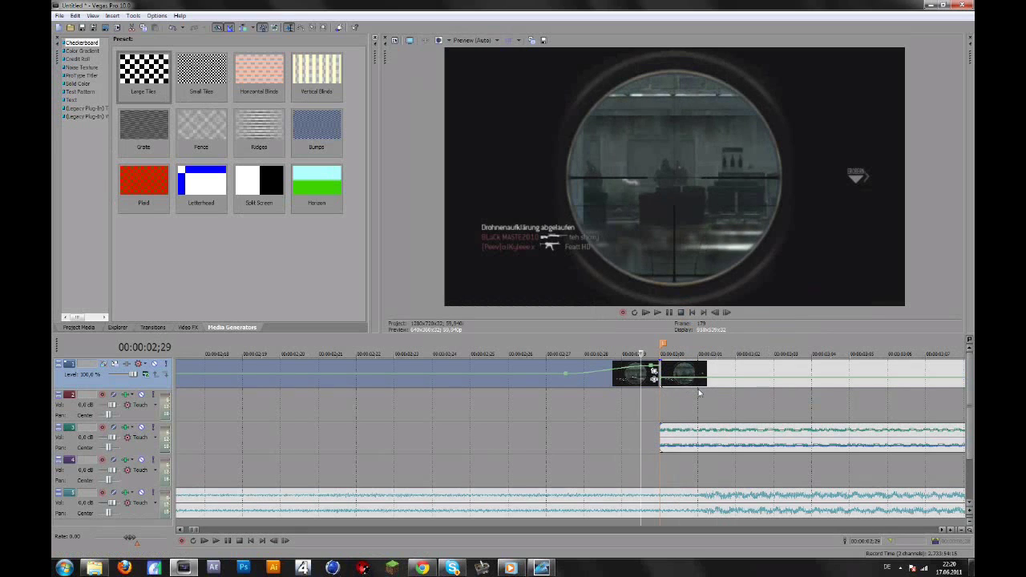
{"action": "scroll", "coordinate": [699, 394], "scroll_direction": "down", "scroll_amount": 4}
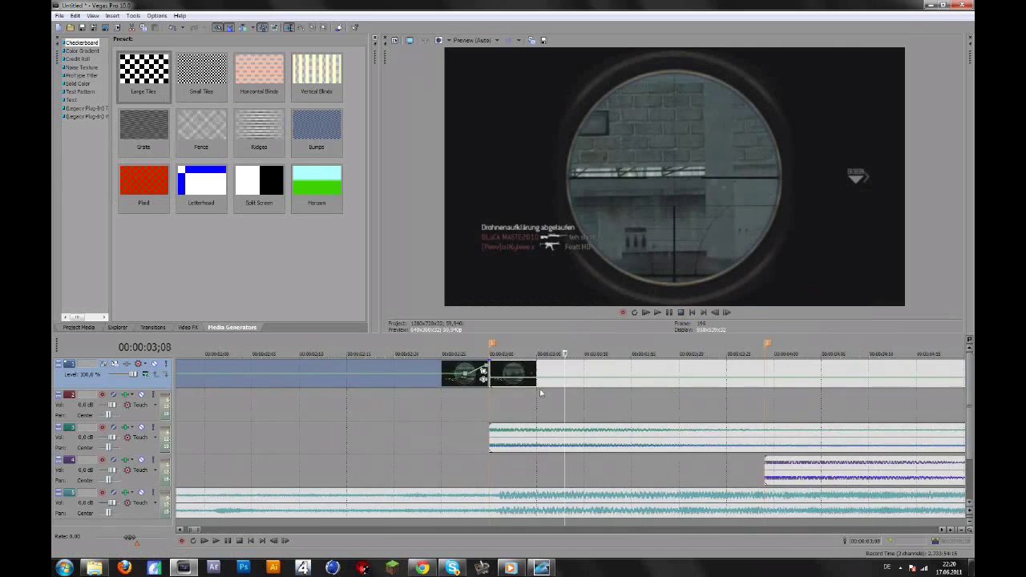
Try to split the second piece at the second marker at 00:00:03;29.
{"action": "left_click", "coordinate": [712, 388]}
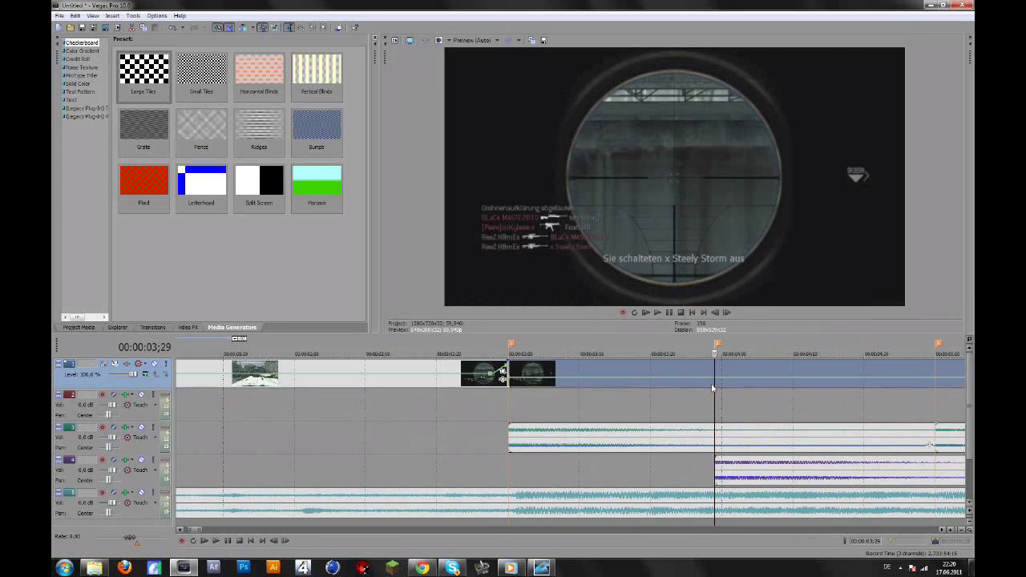
{"action": "left_click", "coordinate": [675, 383]}
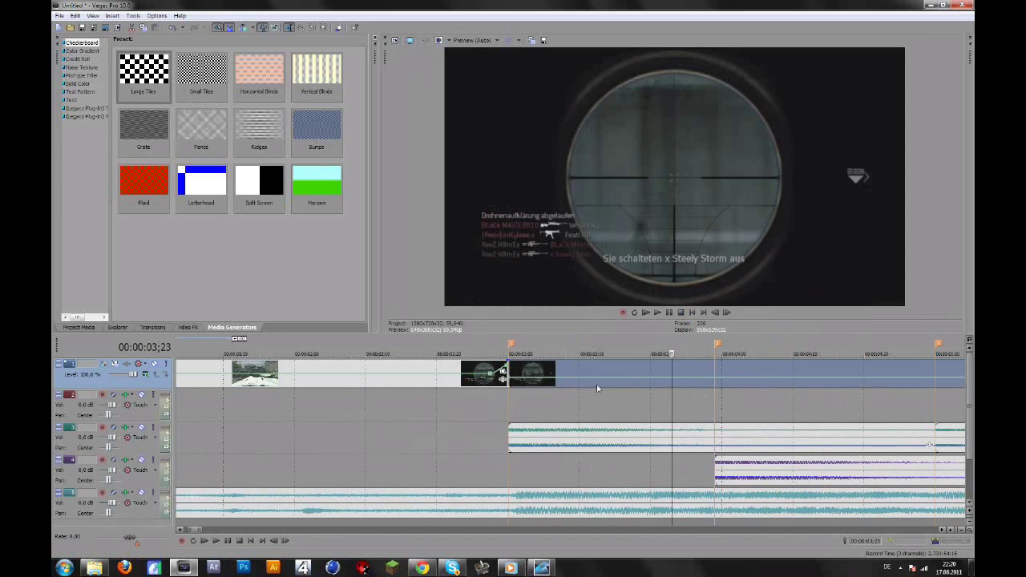
{"action": "left_click", "coordinate": [653, 389]}
{"action": "left_click", "coordinate": [694, 390]}
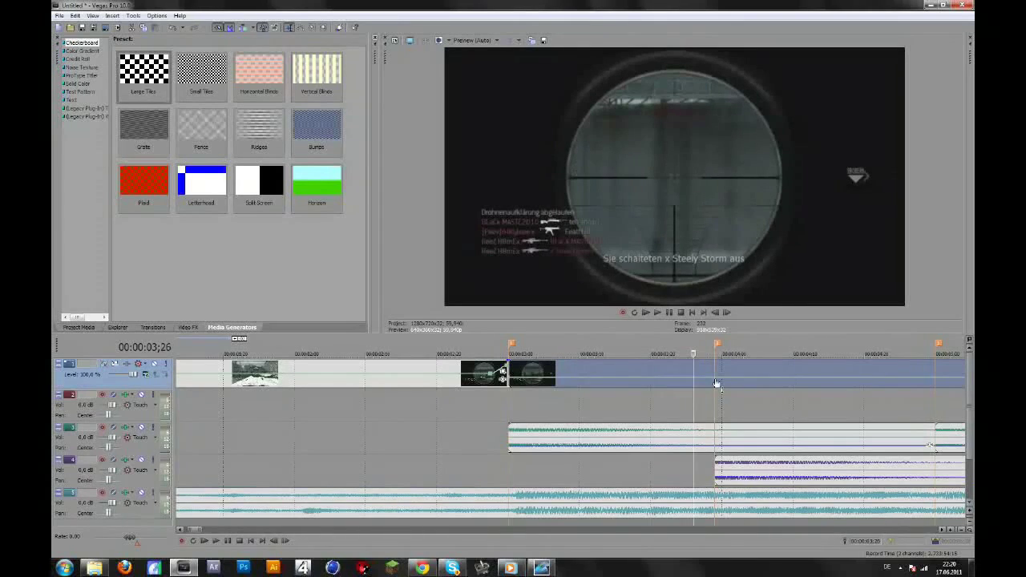
{"action": "scroll", "coordinate": [715, 384], "scroll_direction": "up", "scroll_amount": 3}
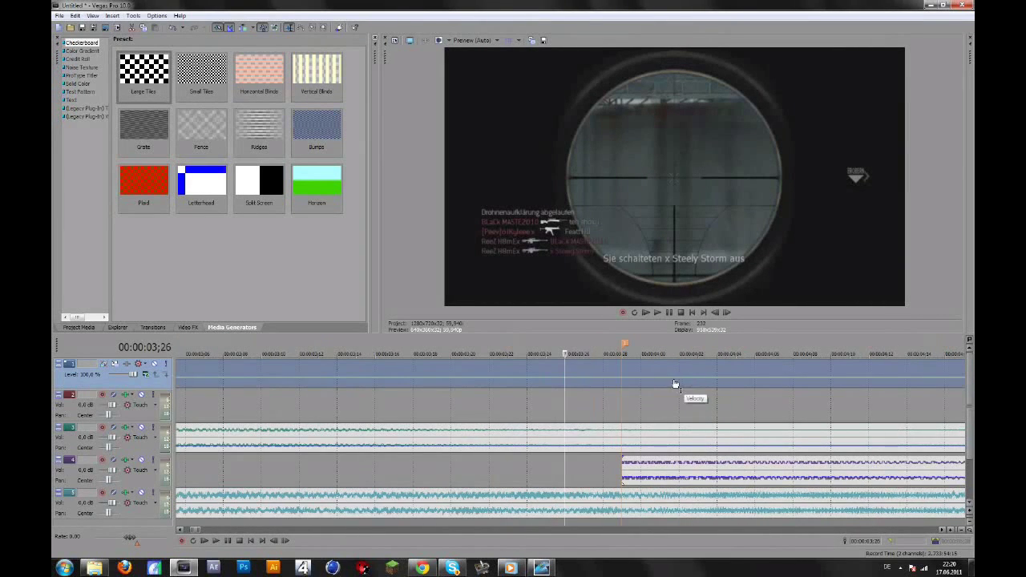
{"action": "left_click", "coordinate": [621, 382]}
{"action": "key", "text": "s"}
{"action": "key", "text": "ctrl+z"}
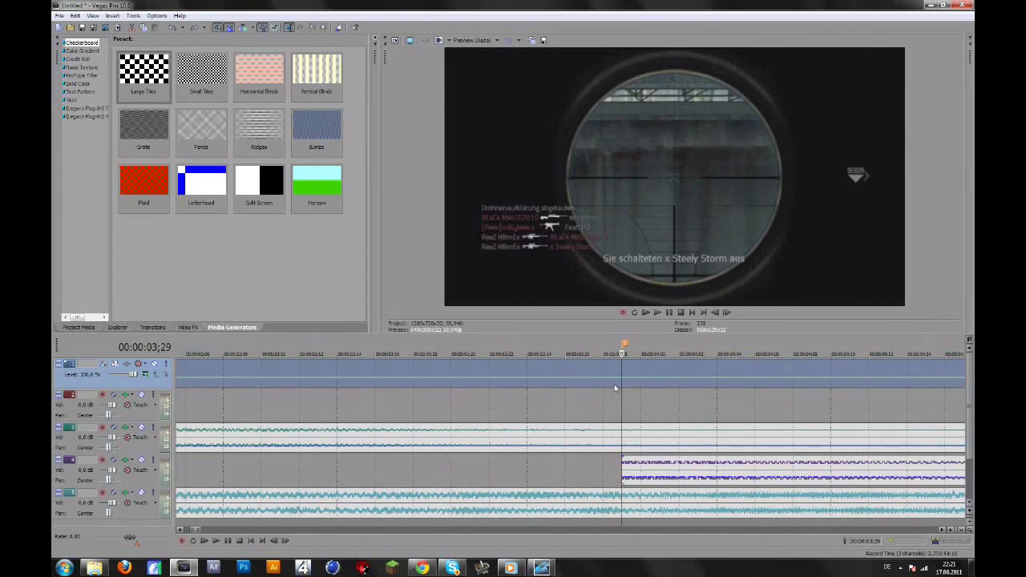
Add a velocity point on the second piece at about 00:00:03;28, just before the second marker, and raise it to speed up the video.
{"action": "scroll", "coordinate": [618, 388], "scroll_direction": "up", "scroll_amount": 3}
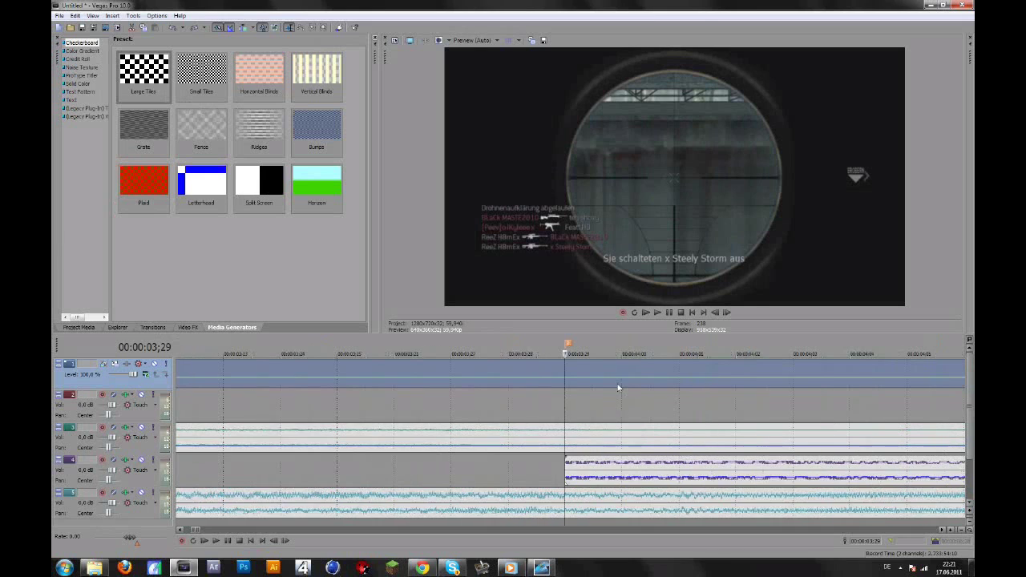
{"action": "key", "text": "Left"}
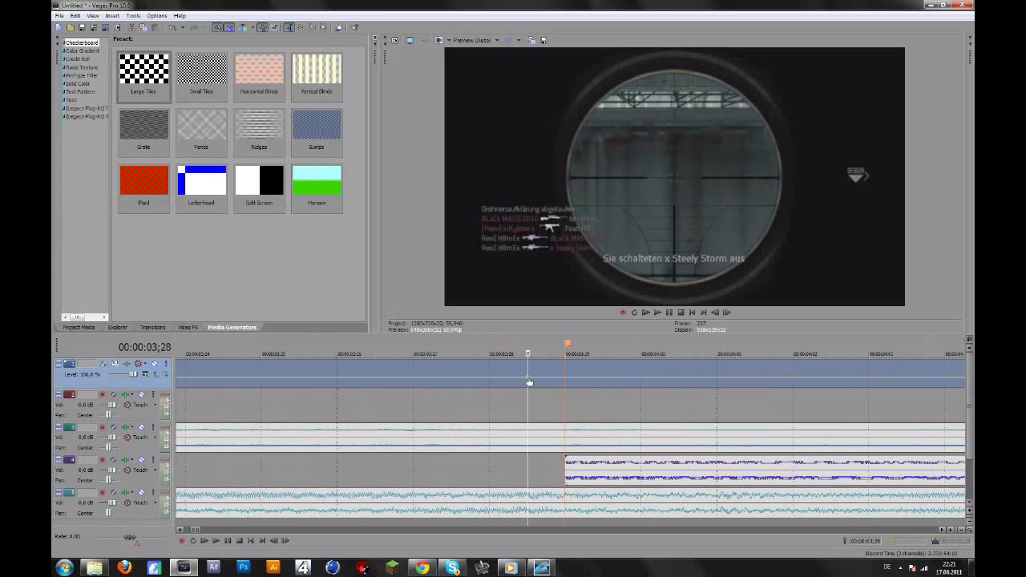
{"action": "left_click_drag", "start_coordinate": [528, 380], "coordinate": [529, 376]}
{"action": "left_click", "coordinate": [565, 368]}
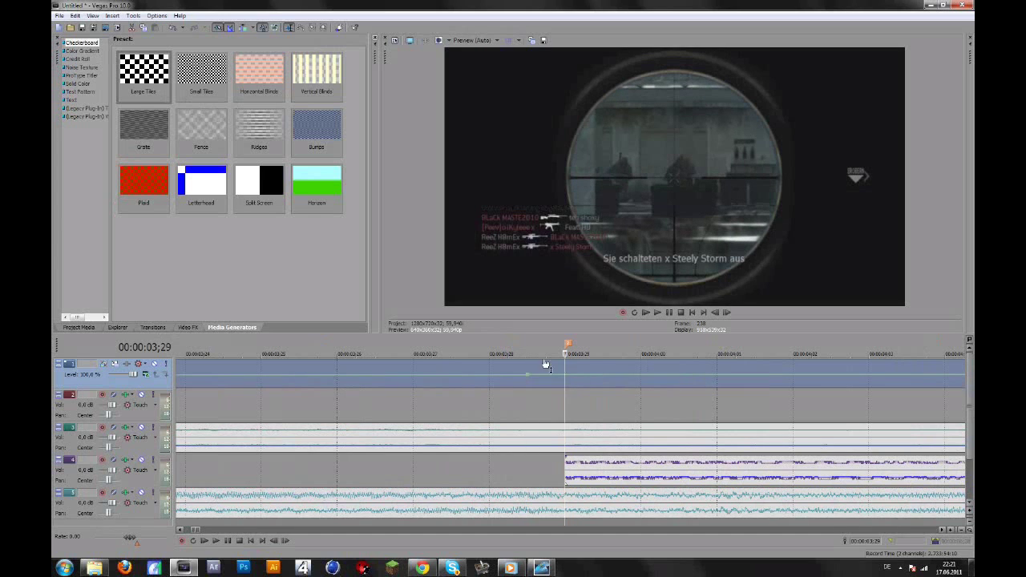
{"action": "left_click_drag", "start_coordinate": [532, 380], "coordinate": [530, 371]}
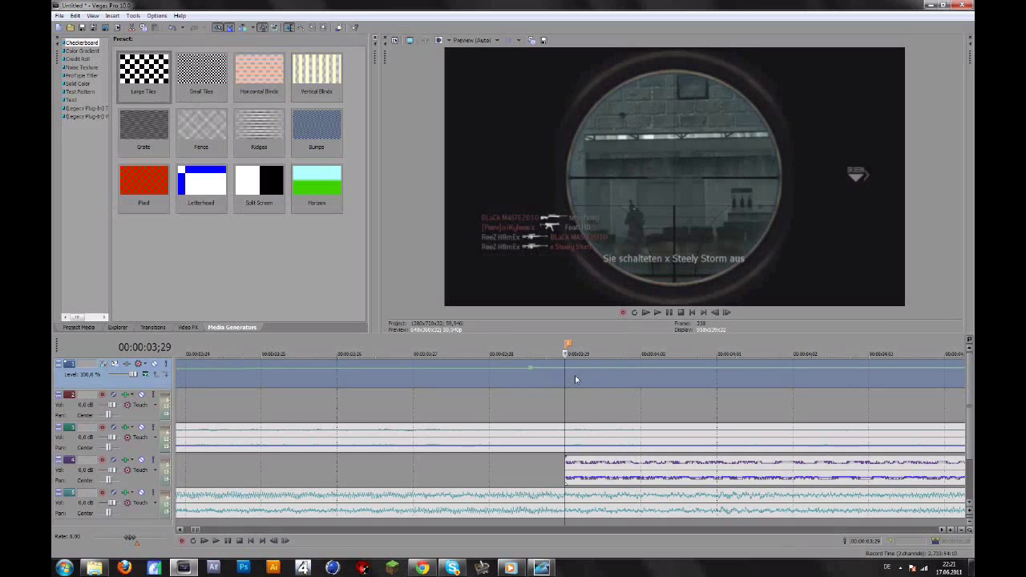
Split the second piece at the second marker at 00:00:03;29 and lower the velocity line after the cut to slow the video.
{"action": "left_click", "coordinate": [575, 375]}
{"action": "left_click_drag", "start_coordinate": [573, 375], "coordinate": [566, 383]}
Step frame by frame through the slowed piece from the second marker to about 00:00:04;26 to find the next shot.
{"action": "key", "text": "Right"}
{"action": "key", "text": "Right"}
{"action": "key", "text": "Right"}
{"action": "key", "text": "Right"}
{"action": "key", "text": "Right"}
{"action": "key", "text": "Right"}
{"action": "key", "text": "Right"}
{"action": "key", "text": "Right"}
{"action": "key", "text": "Right"}
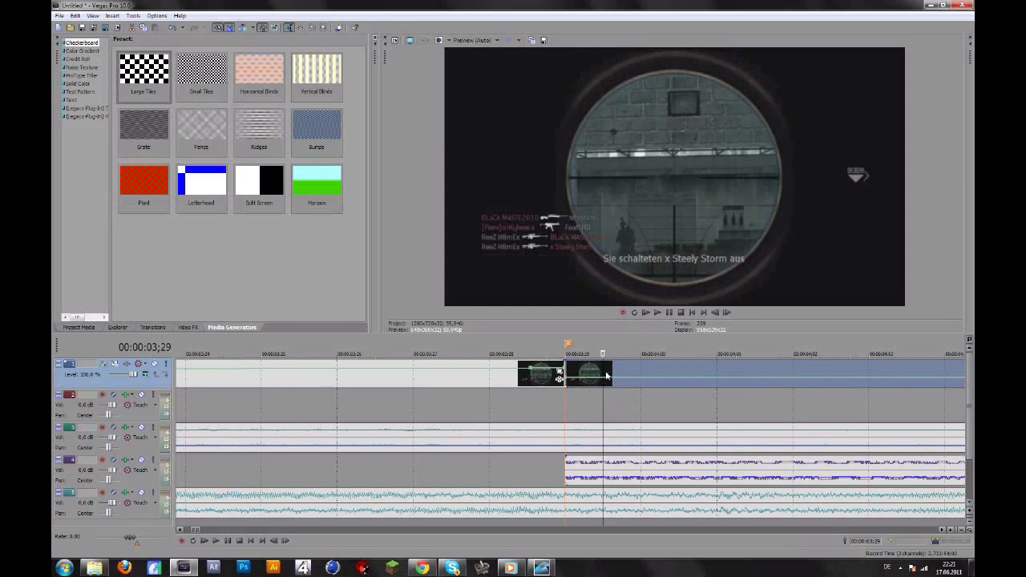
{"action": "scroll", "coordinate": [561, 386], "scroll_direction": "down", "scroll_amount": 3}
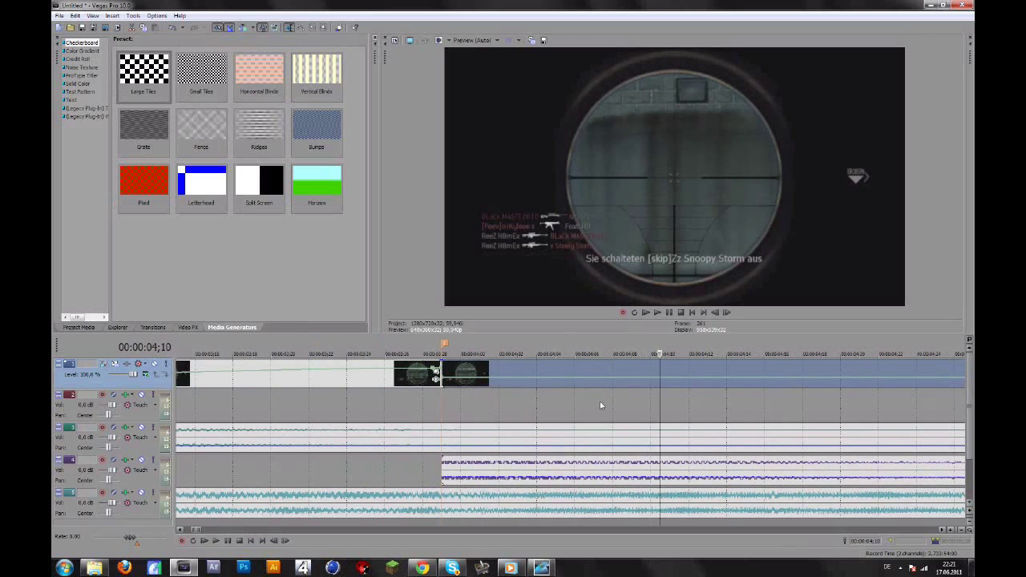
{"action": "key", "text": "Right"}
{"action": "key", "text": "Right"}
{"action": "key", "text": "Right"}
{"action": "key", "text": "Right"}
{"action": "key", "text": "Right"}
{"action": "key", "text": "Right"}
{"action": "key", "text": "Right"}
{"action": "key", "text": "Right"}
{"action": "key", "text": "Right"}
{"action": "key", "text": "Right"}
{"action": "key", "text": "Right"}
{"action": "key", "text": "Right"}
{"action": "key", "text": "Right"}
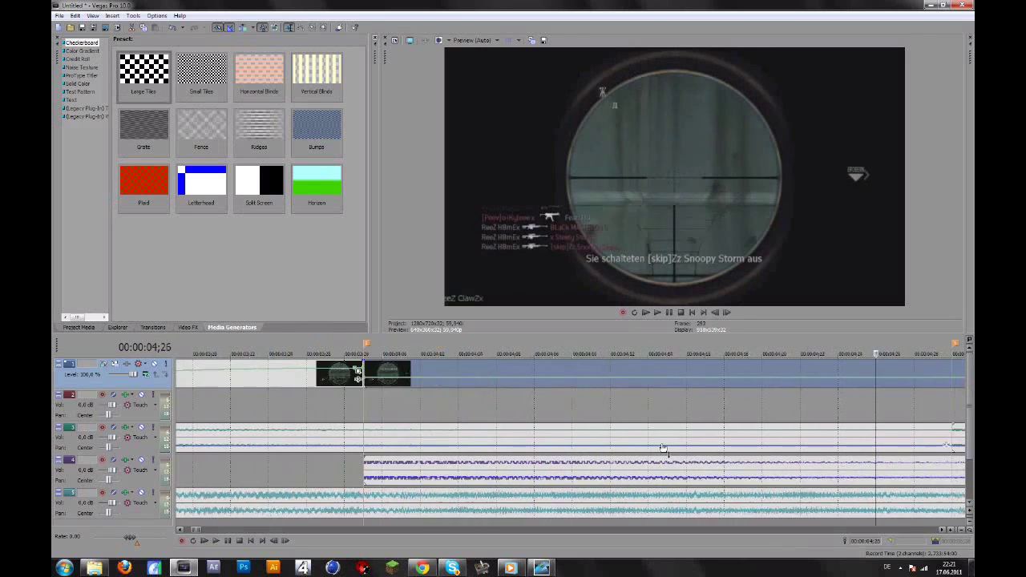
{"action": "mouse_move", "coordinate": [542, 571]}
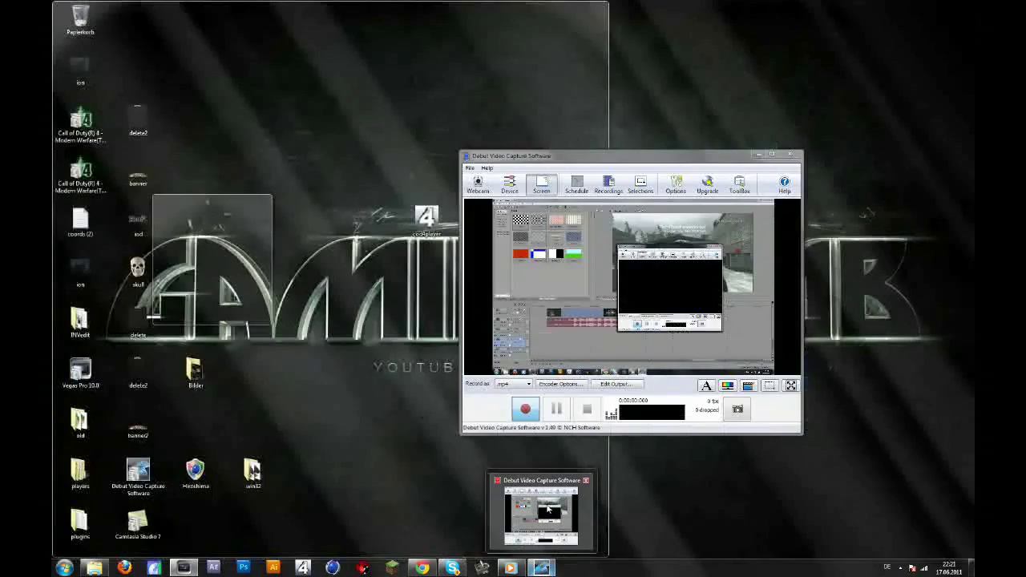
{"action": "left_click", "coordinate": [548, 510]}
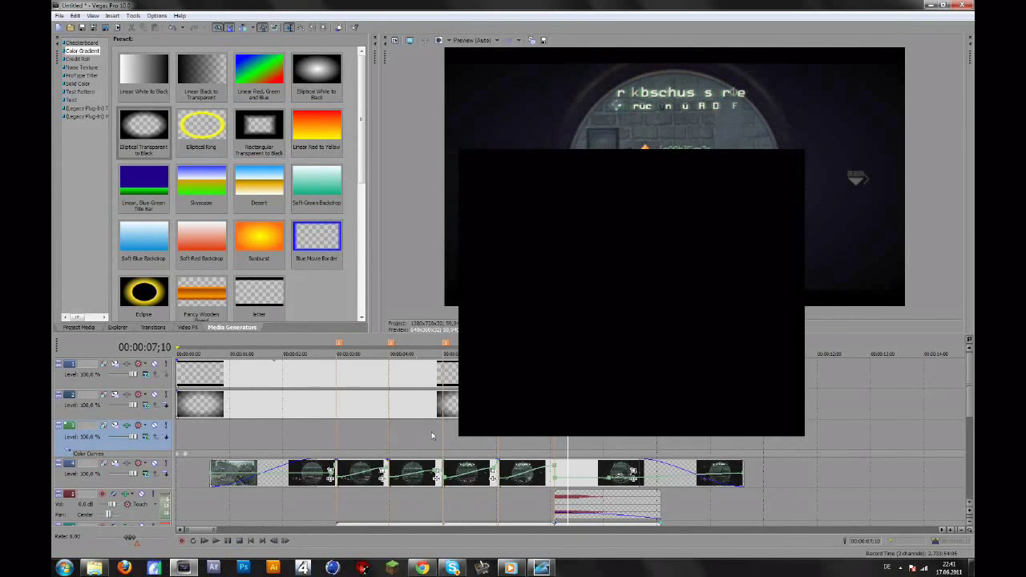
Move the playback position to 00:00:01;16, near the start of the edited gameplay clip.
{"action": "left_click", "coordinate": [262, 438]}
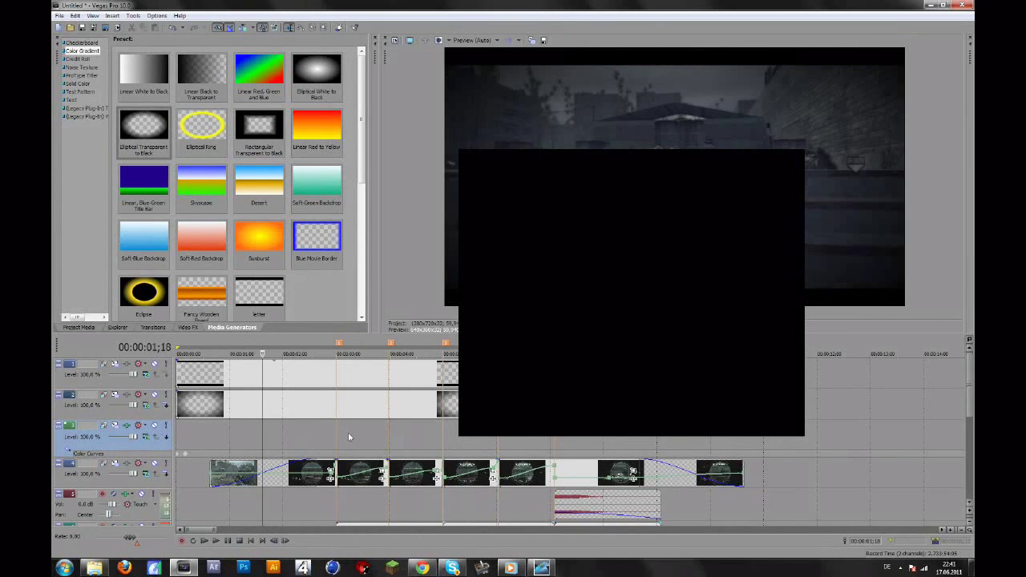